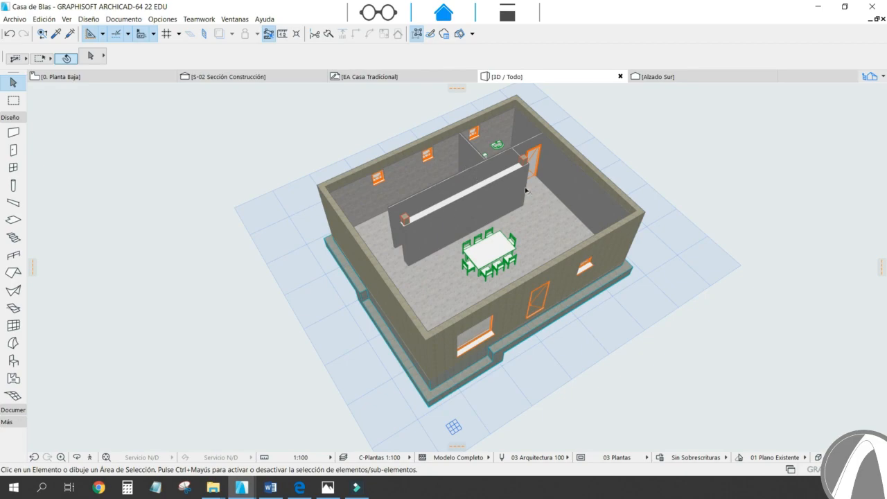
{"action": "middle_click_drag", "start_coordinate": [412, 249], "coordinate": [505, 246], "text": "shift"}
{"action": "scroll", "coordinate": [320, 267], "scroll_direction": "up", "scroll_amount": 3}
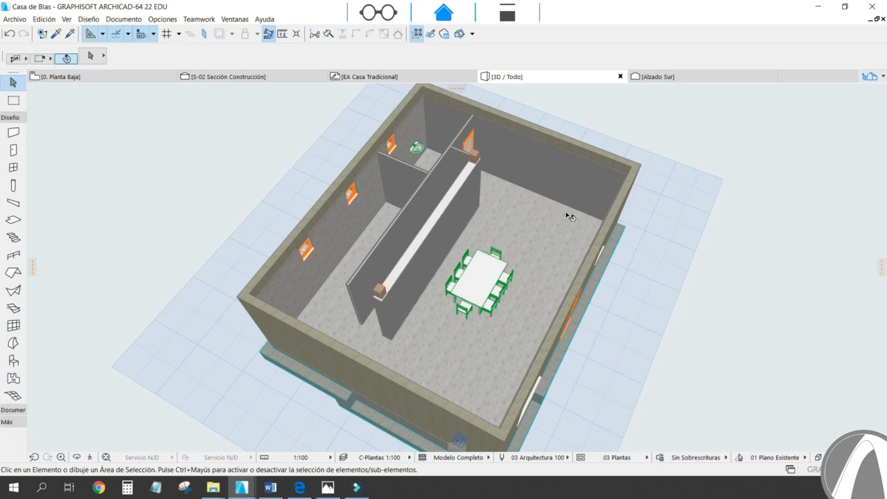
{"action": "middle_click_drag", "start_coordinate": [680, 242], "coordinate": [506, 146], "text": "shift"}
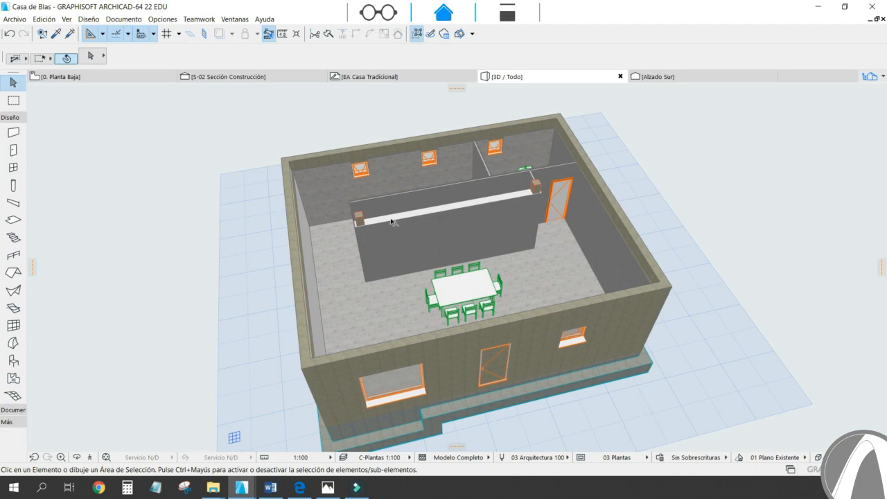
{"action": "scroll", "coordinate": [392, 221], "scroll_direction": "down", "scroll_amount": 3}
{"action": "middle_click_drag", "start_coordinate": [201, 256], "coordinate": [321, 243]}
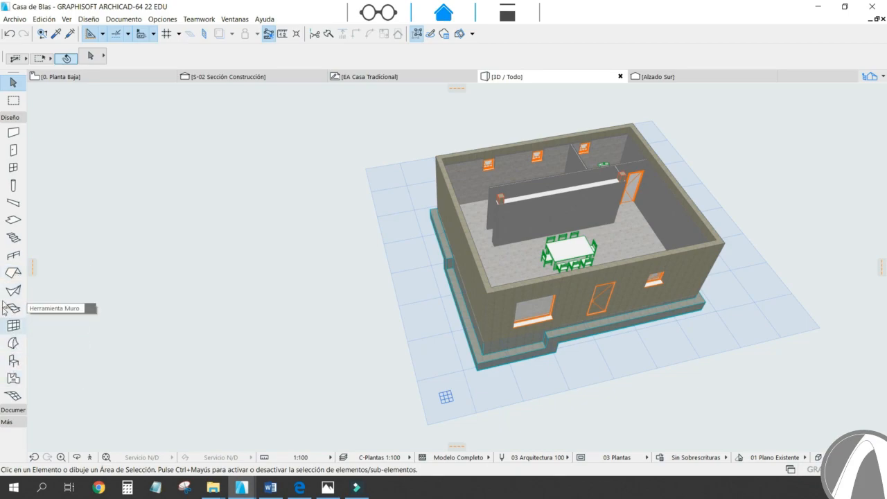
Step: Activate the Stair tool and review its upward or downward direction and its top-story link options
{"action": "left_click", "coordinate": [13, 238]}
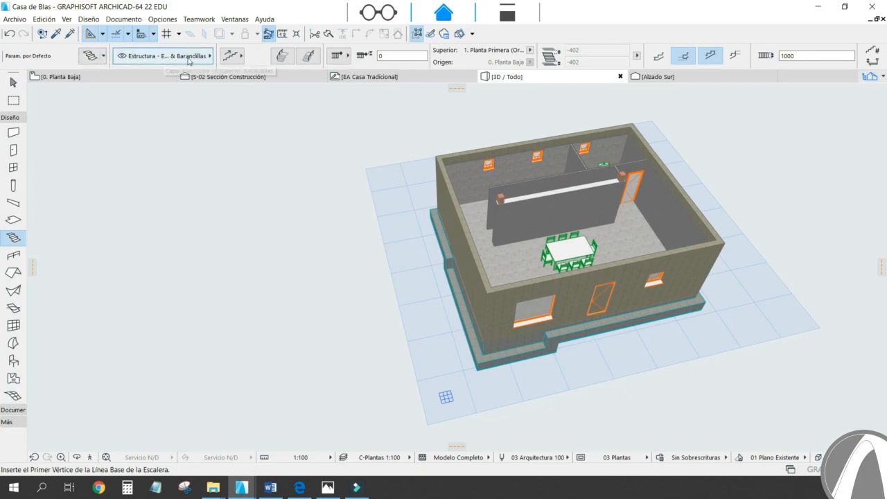
{"action": "left_click", "coordinate": [241, 59]}
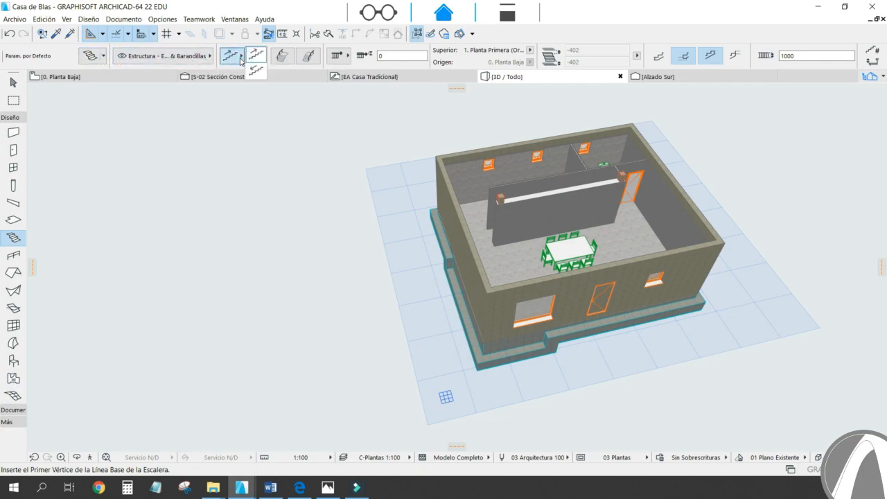
{"action": "left_click", "coordinate": [236, 56]}
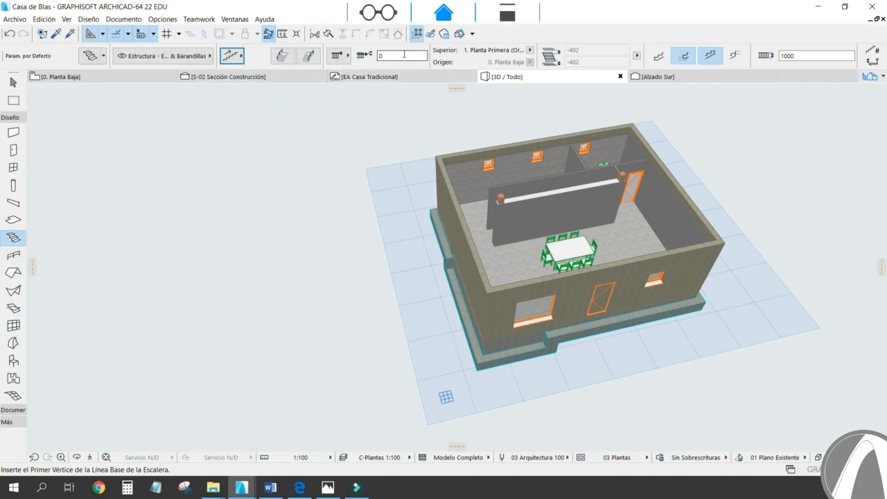
{"action": "scroll", "coordinate": [393, 57], "scroll_direction": "down", "scroll_amount": 3}
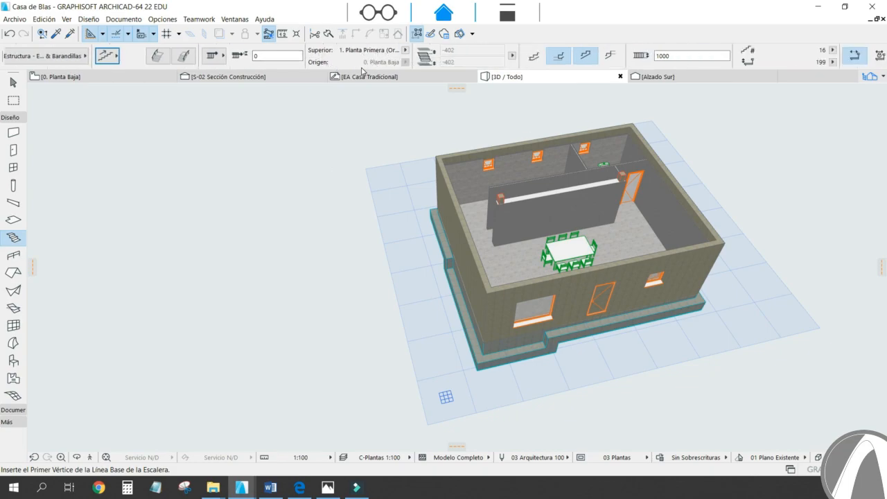
{"action": "left_click", "coordinate": [406, 50]}
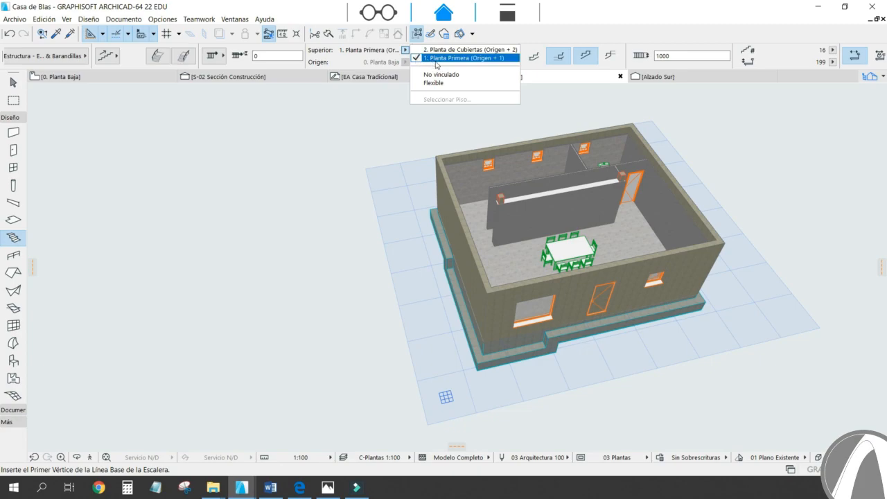
{"action": "left_click", "coordinate": [406, 50]}
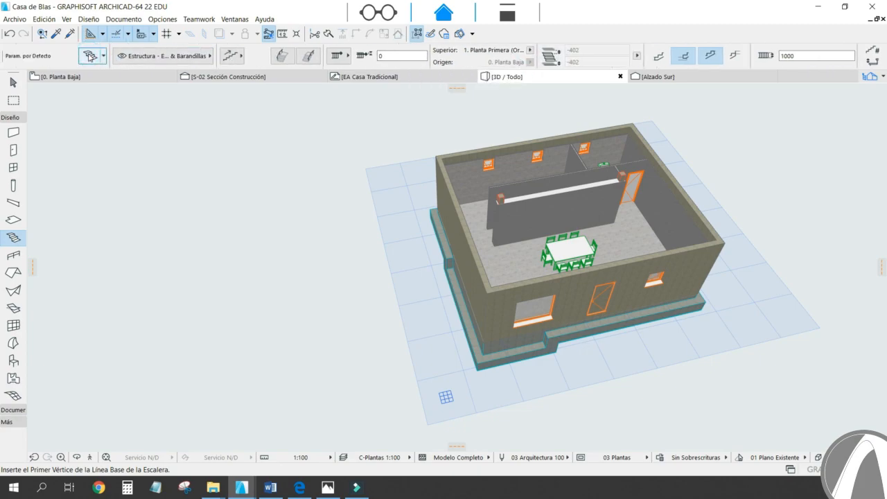
Step: Examine the default stair settings for geometry, rules and standards, width, riser count and turning type
{"action": "left_click", "coordinate": [90, 55]}
{"action": "left_click", "coordinate": [499, 120]}
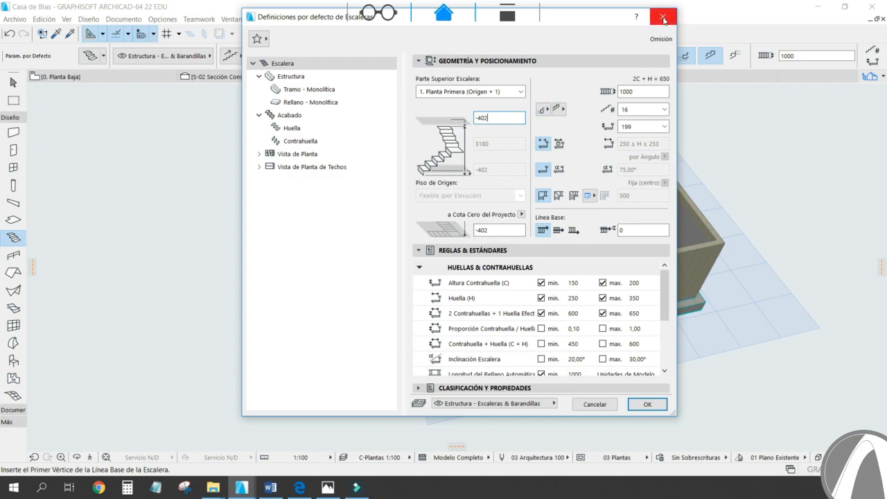
{"action": "left_click", "coordinate": [663, 16]}
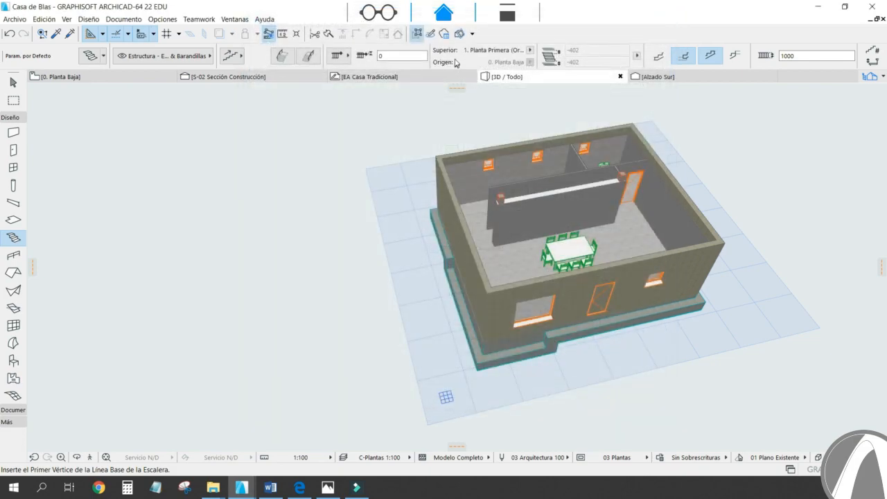
{"action": "scroll", "coordinate": [469, 58], "scroll_direction": "down", "scroll_amount": 4}
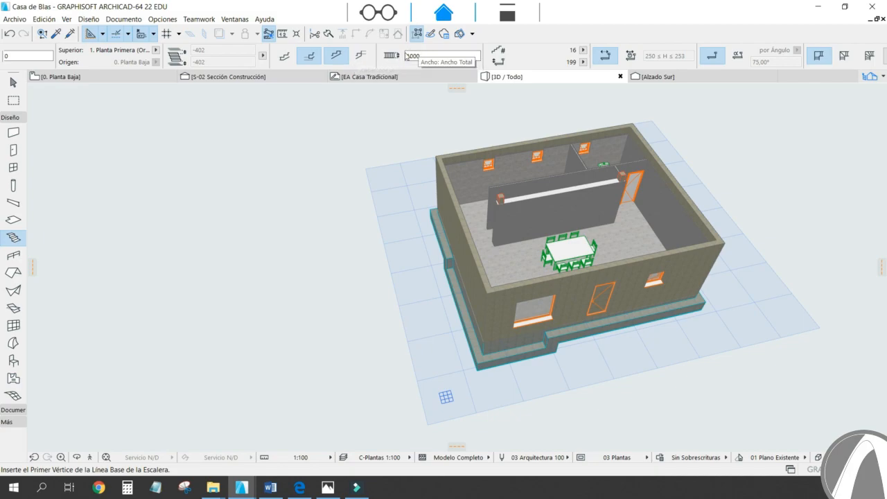
{"action": "scroll", "coordinate": [422, 55], "scroll_direction": "down", "scroll_amount": 3}
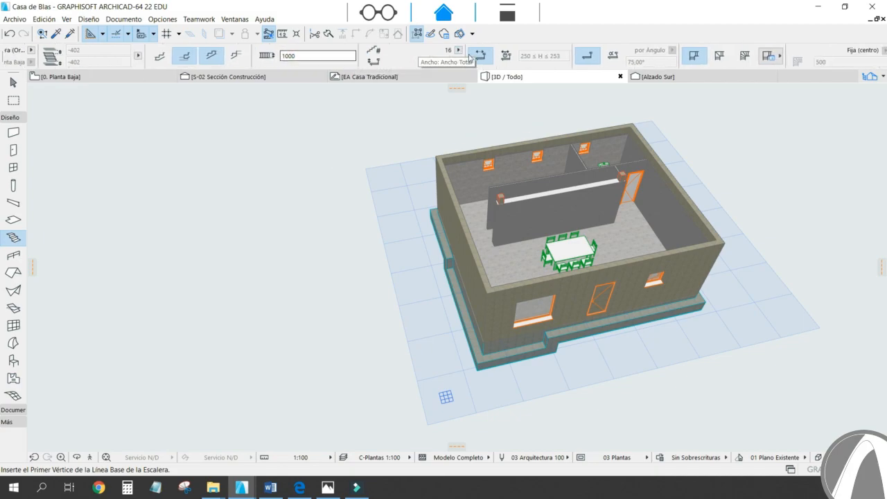
{"action": "left_click", "coordinate": [458, 50]}
{"action": "left_click", "coordinate": [458, 51]}
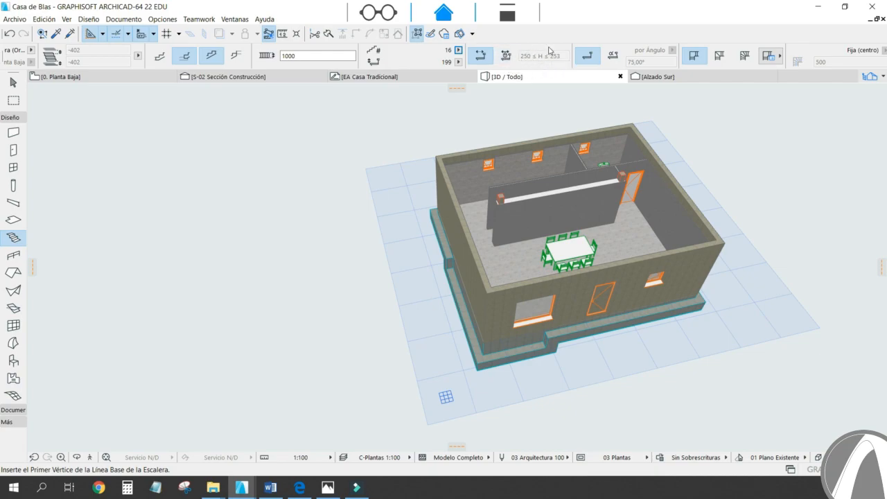
{"action": "scroll", "coordinate": [548, 54], "scroll_direction": "down", "scroll_amount": 4}
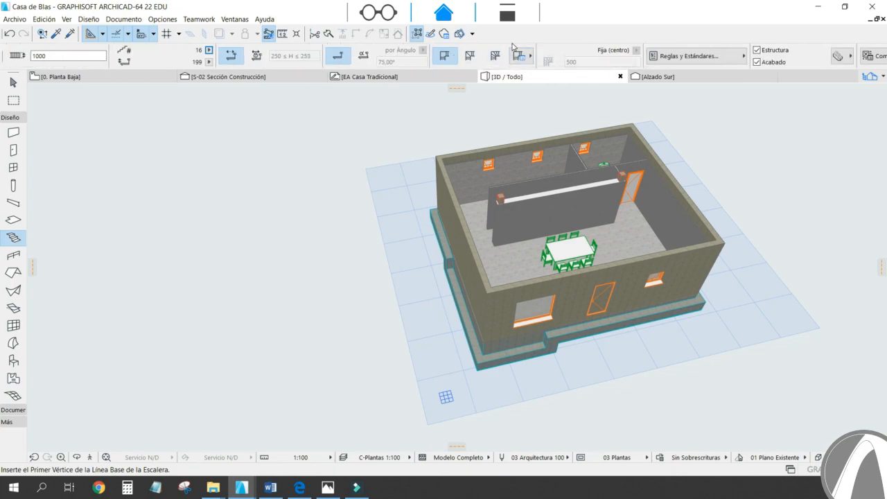
{"action": "scroll", "coordinate": [380, 55], "scroll_direction": "up", "scroll_amount": 4}
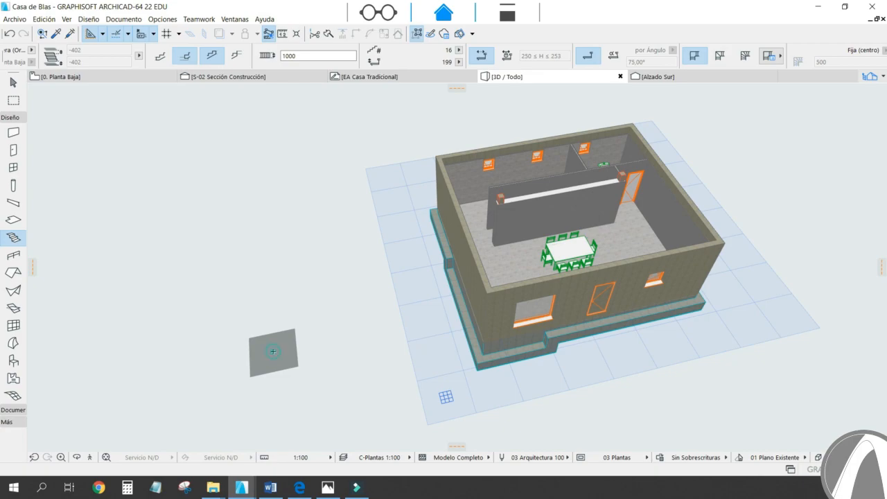
Step: Draw a straight 16-riser stair about 4040 mm long on the open ground beside the house and check it in 3D
{"action": "left_click", "coordinate": [276, 325]}
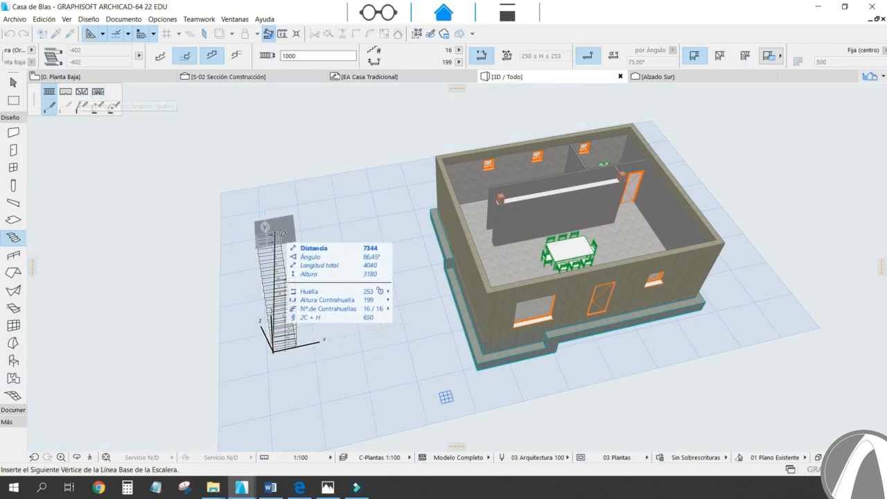
{"action": "middle_click_drag", "start_coordinate": [343, 250], "coordinate": [415, 226]}
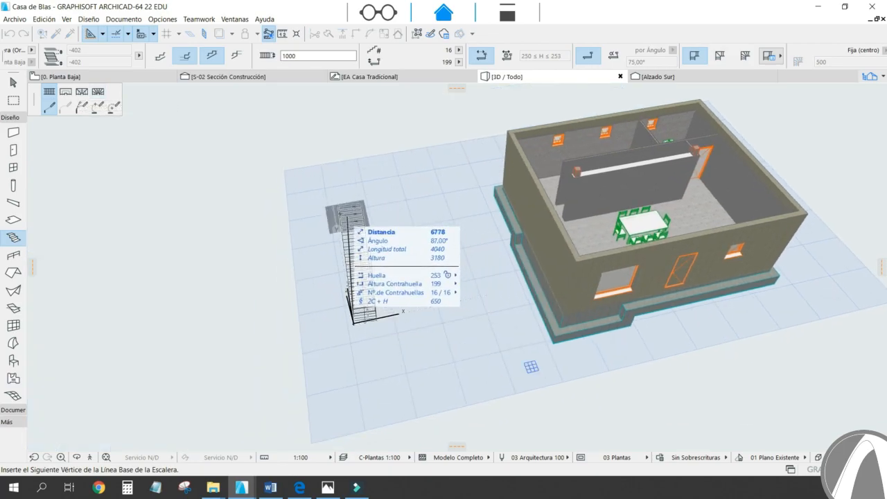
{"action": "double_click", "coordinate": [333, 210]}
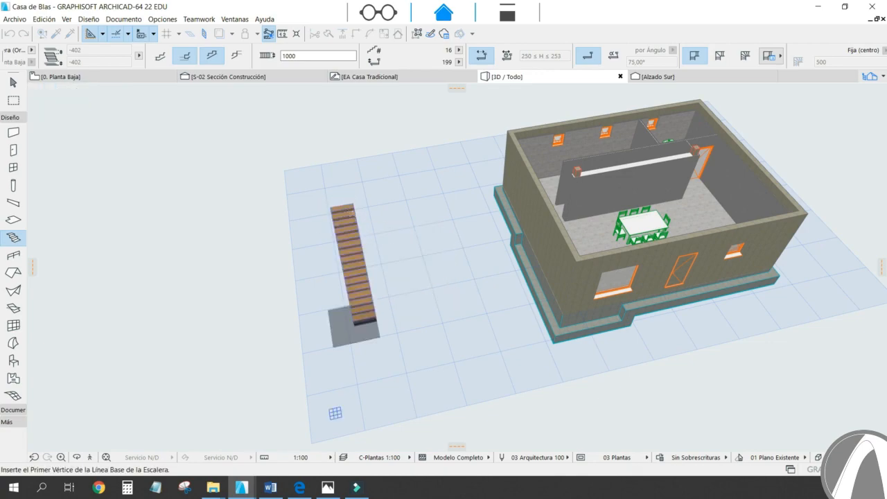
{"action": "key", "text": "Escape"}
{"action": "middle_click_drag", "start_coordinate": [358, 295], "coordinate": [435, 361], "text": "shift"}
{"action": "left_click", "coordinate": [406, 312]}
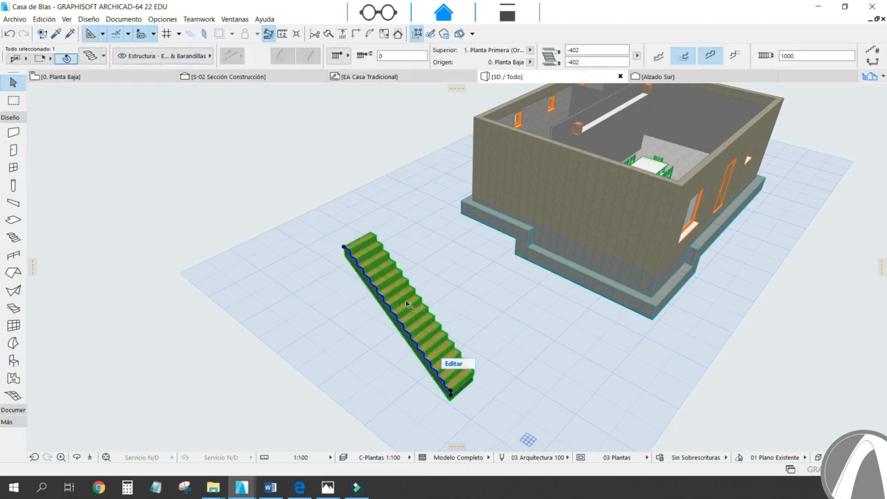
{"action": "key", "text": "Escape"}
Step: Switch to the 0. Planta Baja floor plan and check the straight stair's plan symbol
{"action": "left_click", "coordinate": [88, 77]}
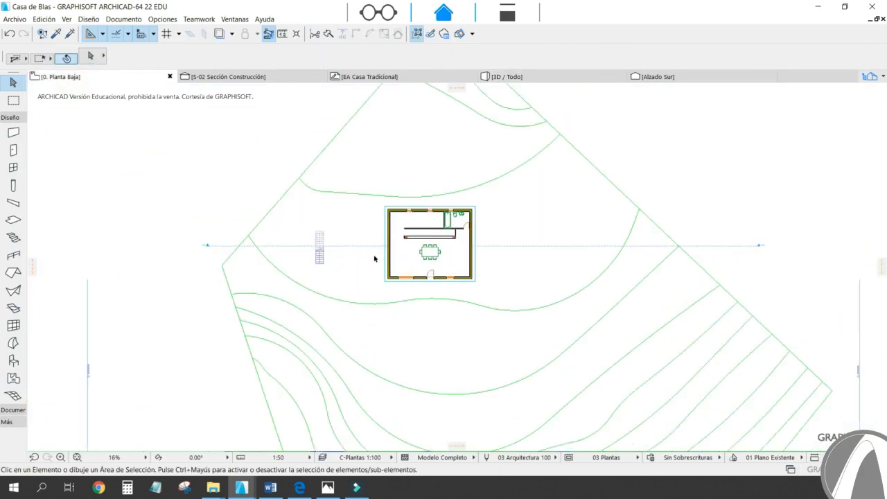
{"action": "scroll", "coordinate": [320, 253], "scroll_direction": "up", "scroll_amount": 6}
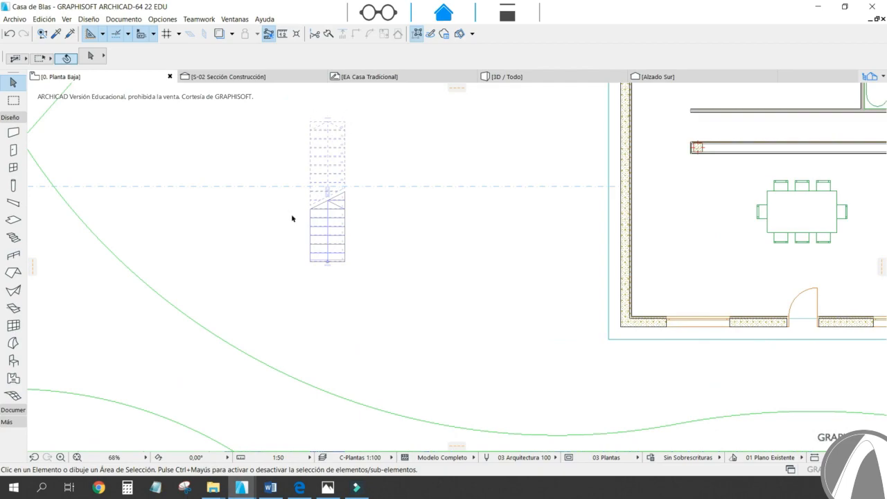
{"action": "left_click", "coordinate": [345, 263]}
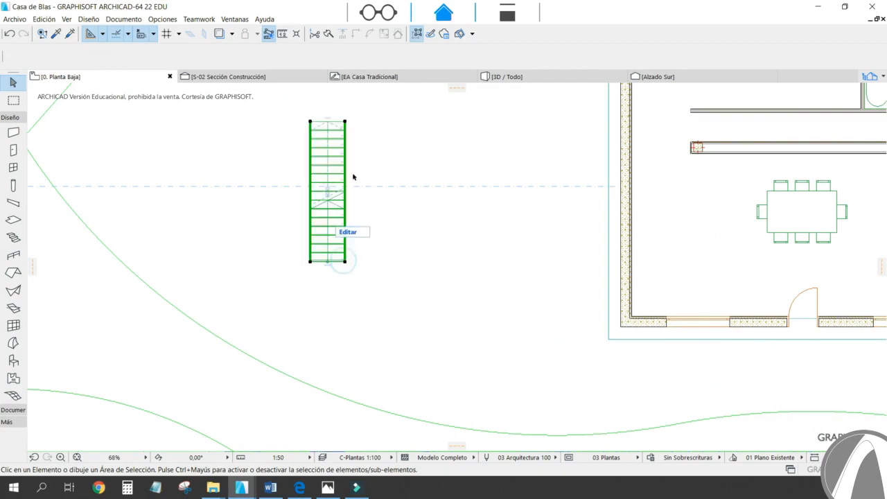
{"action": "key", "text": "Escape"}
{"action": "middle_click_drag", "start_coordinate": [424, 187], "coordinate": [318, 225]}
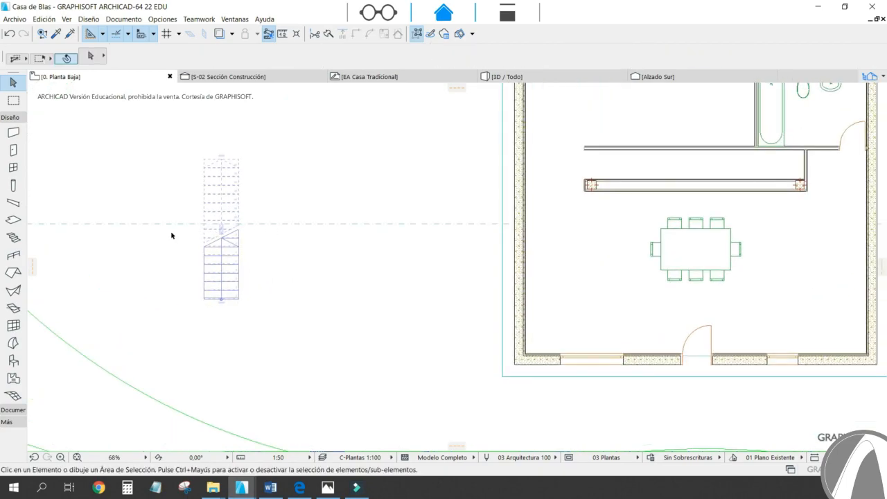
Step: Start a second stair between the first one and the house with a straight flight about 1720 mm long
{"action": "left_click", "coordinate": [14, 237]}
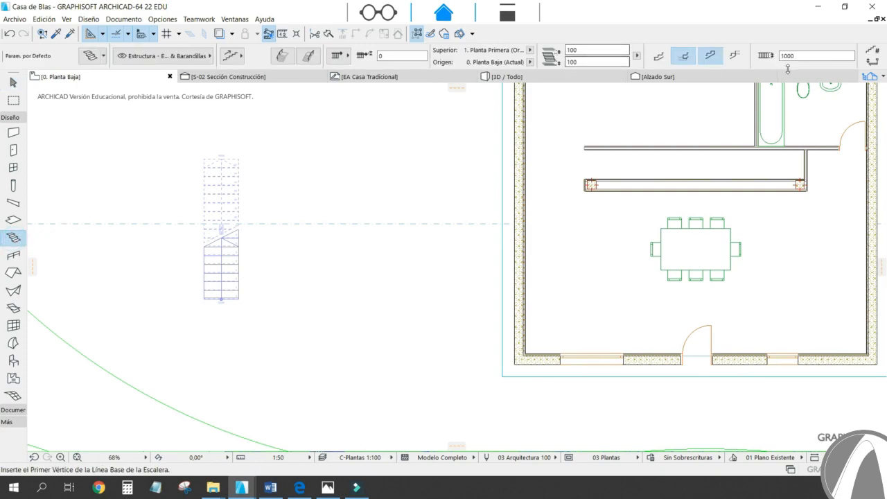
{"action": "left_click", "coordinate": [278, 299]}
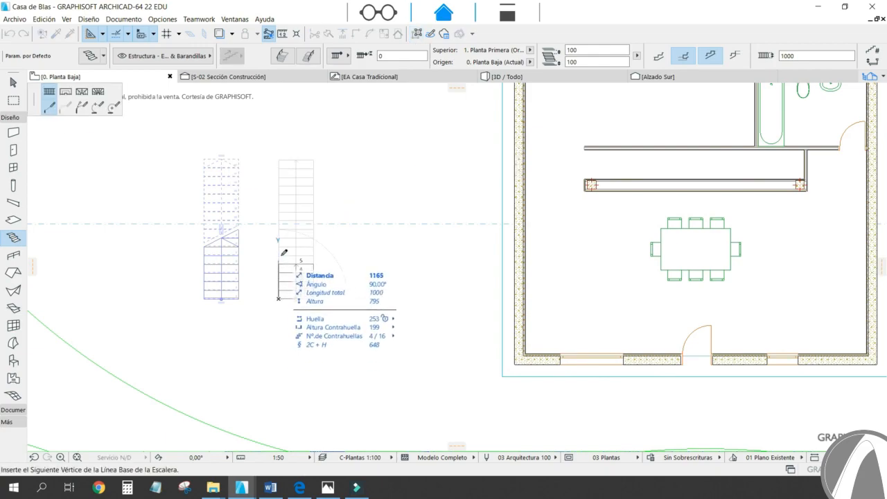
{"action": "scroll", "coordinate": [283, 251], "scroll_direction": "up", "scroll_amount": 3}
{"action": "scroll", "coordinate": [283, 250], "scroll_direction": "up", "scroll_amount": 2}
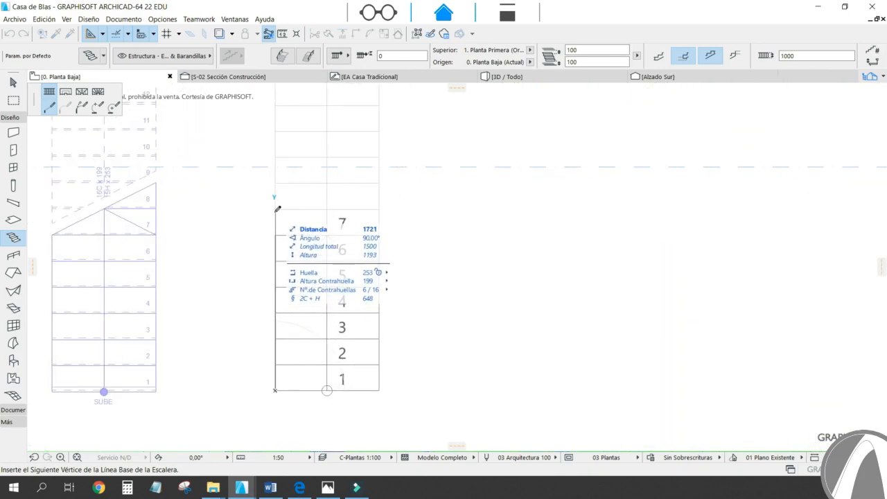
{"action": "left_click", "coordinate": [275, 211]}
{"action": "scroll", "coordinate": [341, 205], "scroll_direction": "down", "scroll_amount": 5}
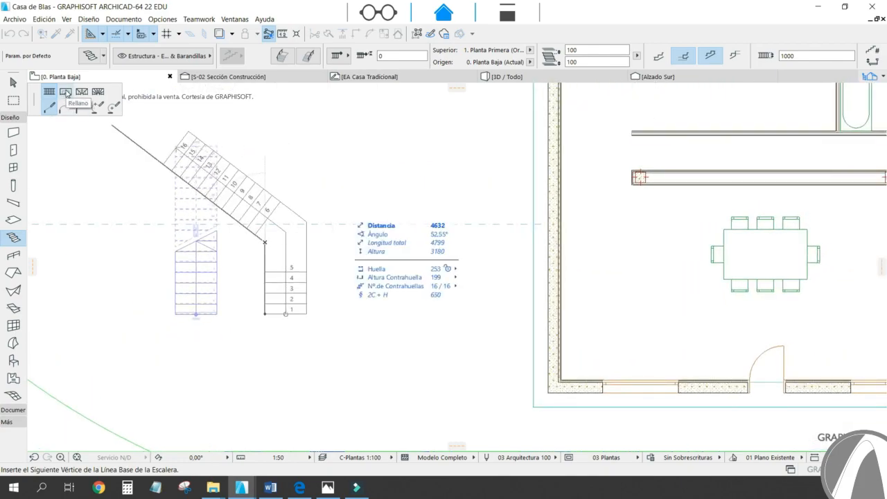
Step: Continue the stair with a landing segment turned 90° toward the house and a straight flight parallel to the first
{"action": "left_click", "coordinate": [65, 91]}
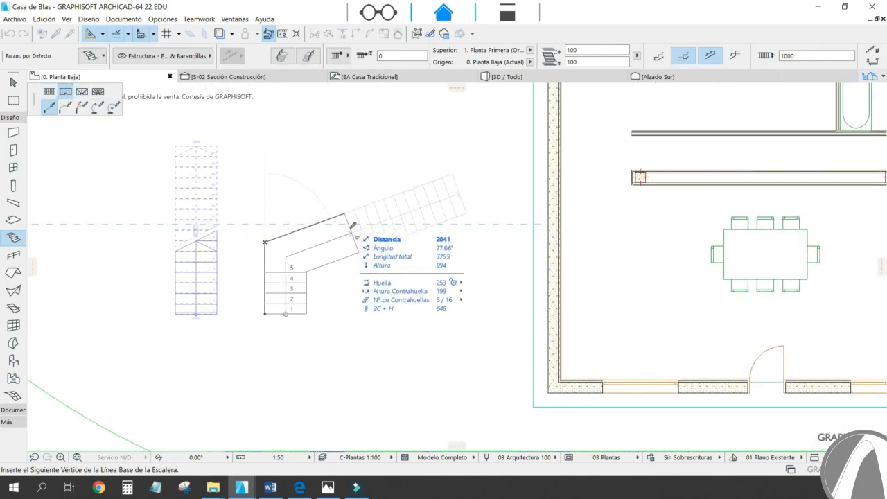
{"action": "left_click", "coordinate": [354, 242]}
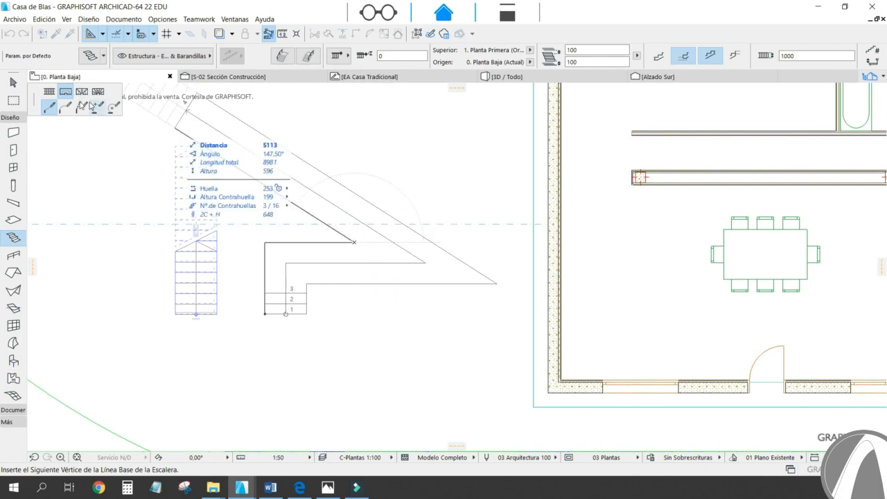
{"action": "left_click", "coordinate": [48, 92]}
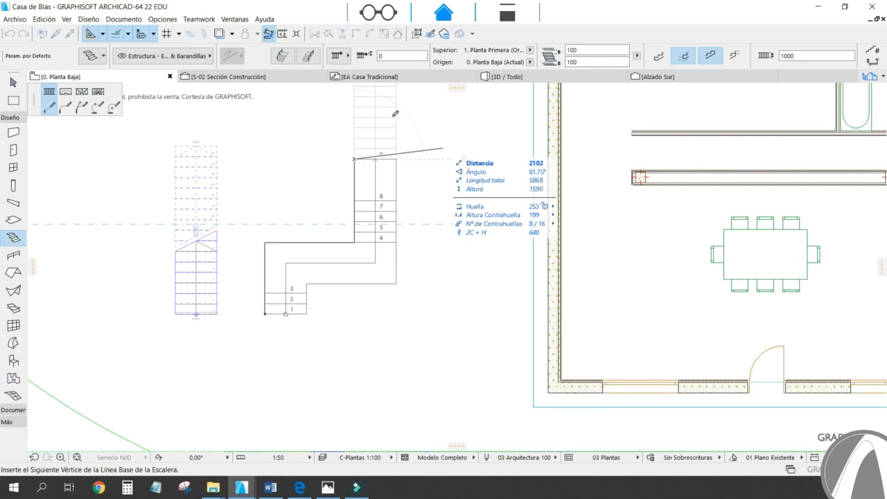
{"action": "middle_click_drag", "start_coordinate": [395, 113], "coordinate": [375, 178]}
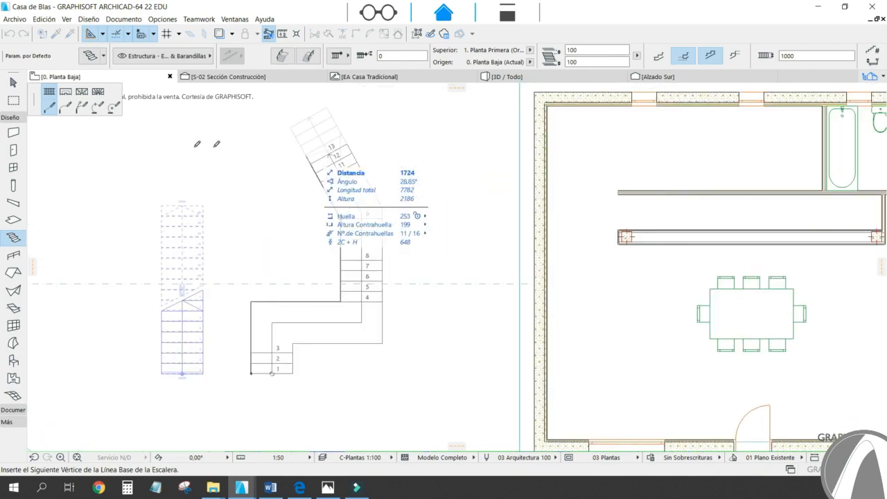
Step: Finish the stair with a curved flight arcing back toward the straight stair, using all 16 risers
{"action": "left_click", "coordinate": [66, 111]}
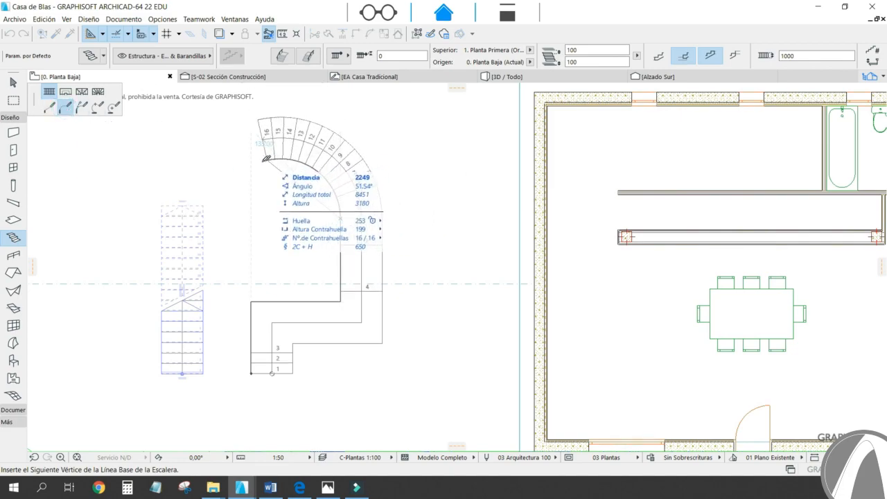
{"action": "double_click", "coordinate": [253, 163]}
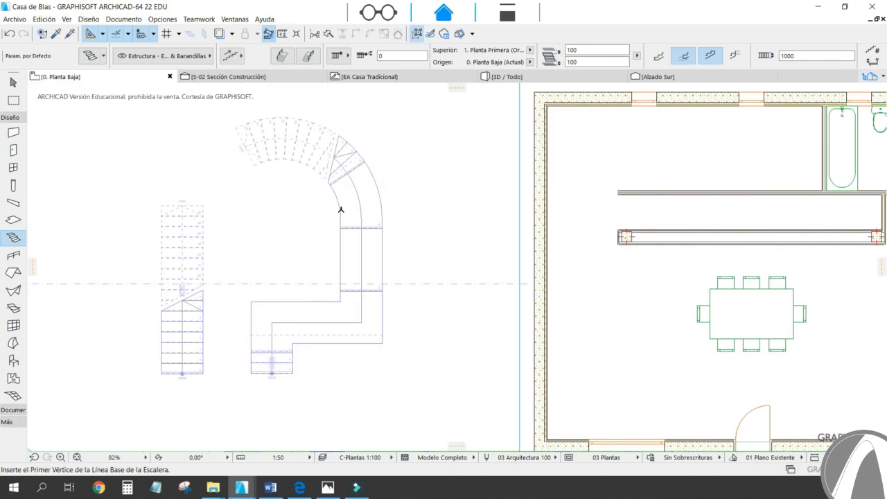
{"action": "key", "text": "Escape"}
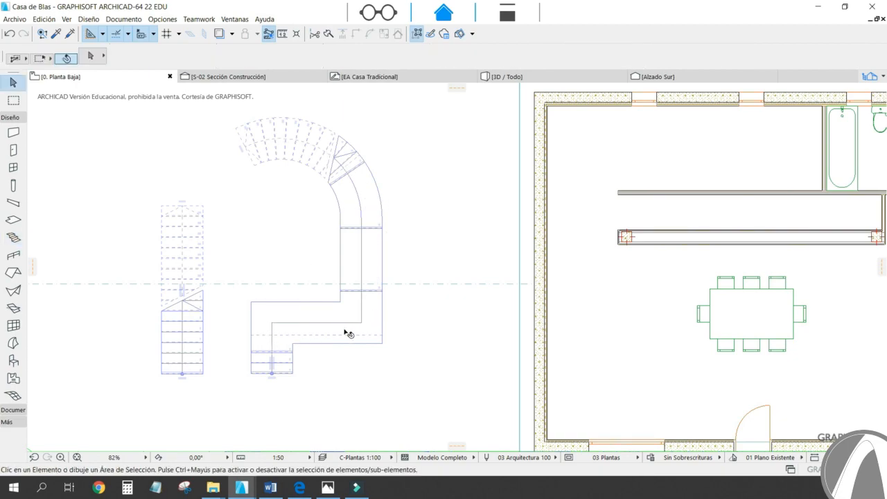
Step: Switch to the 3D / Todo view and set the width of the stair with the landing and curved flight to 1500 mm
{"action": "left_click", "coordinate": [507, 77]}
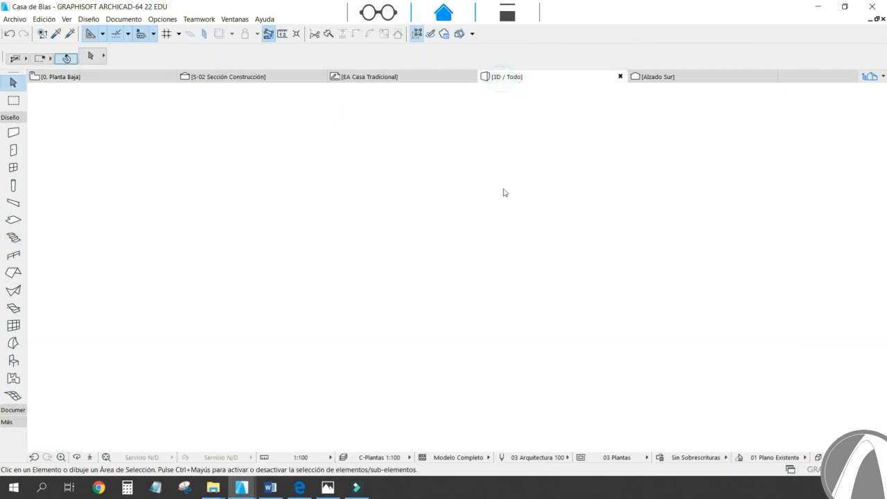
{"action": "middle_click_drag", "start_coordinate": [522, 288], "coordinate": [326, 311], "text": "shift"}
{"action": "middle_click_drag", "start_coordinate": [421, 193], "coordinate": [417, 263]}
{"action": "scroll", "coordinate": [403, 188], "scroll_direction": "up", "scroll_amount": 1}
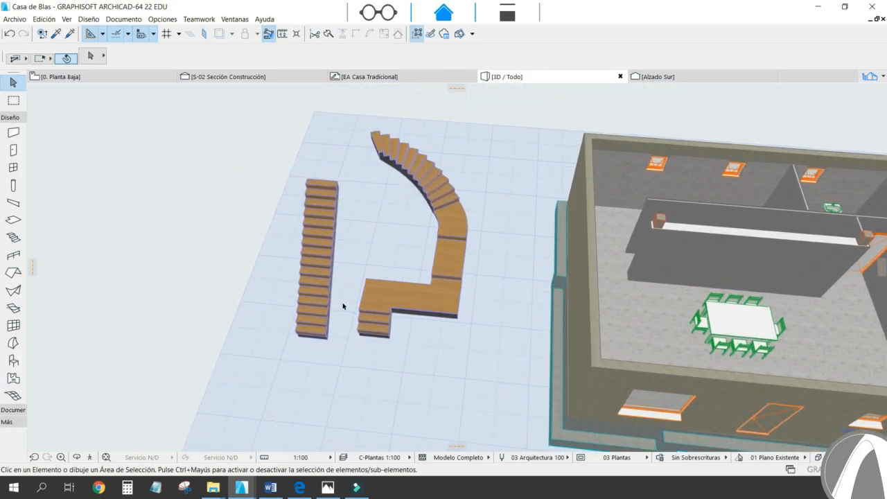
{"action": "scroll", "coordinate": [361, 278], "scroll_direction": "up", "scroll_amount": 2}
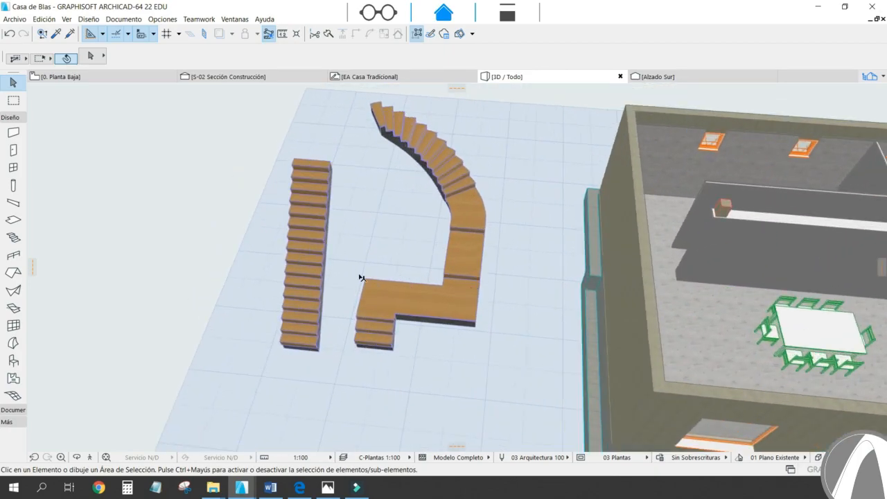
{"action": "scroll", "coordinate": [393, 259], "scroll_direction": "up", "scroll_amount": 2}
{"action": "left_click", "coordinate": [442, 151]}
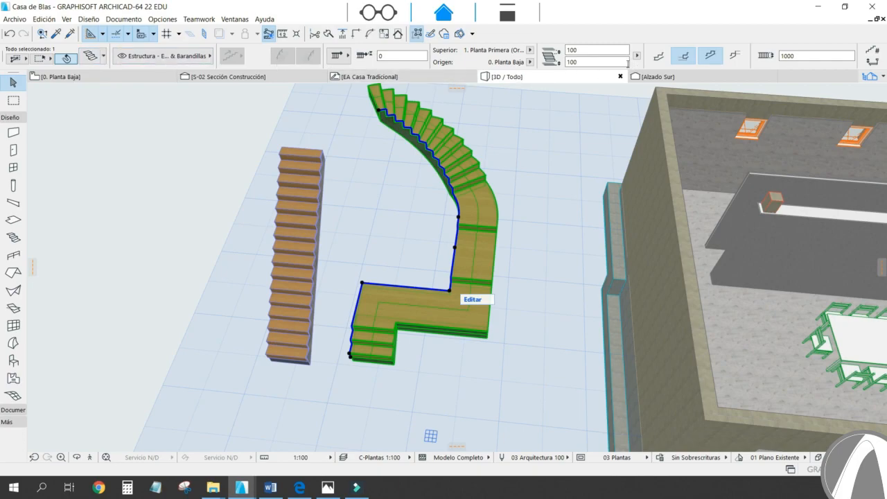
{"action": "scroll", "coordinate": [587, 51], "scroll_direction": "down", "scroll_amount": 4}
{"action": "left_click_drag", "start_coordinate": [560, 56], "coordinate": [490, 54]}
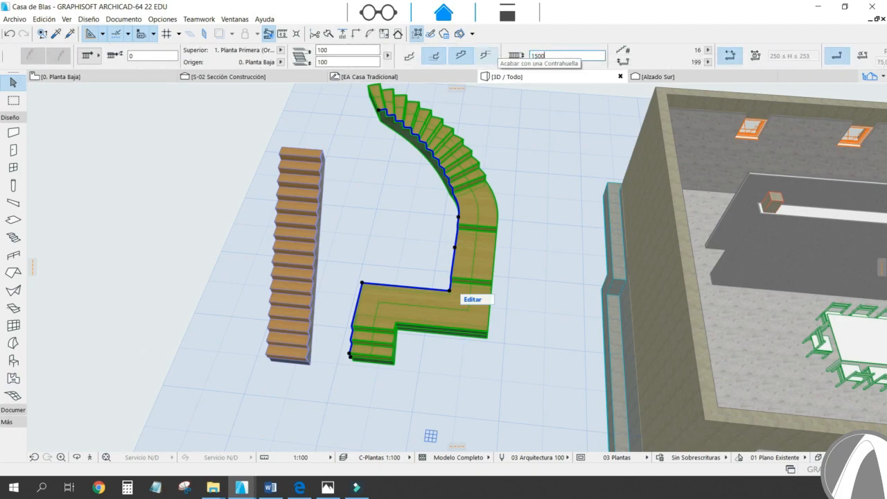
{"action": "key", "text": "Return"}
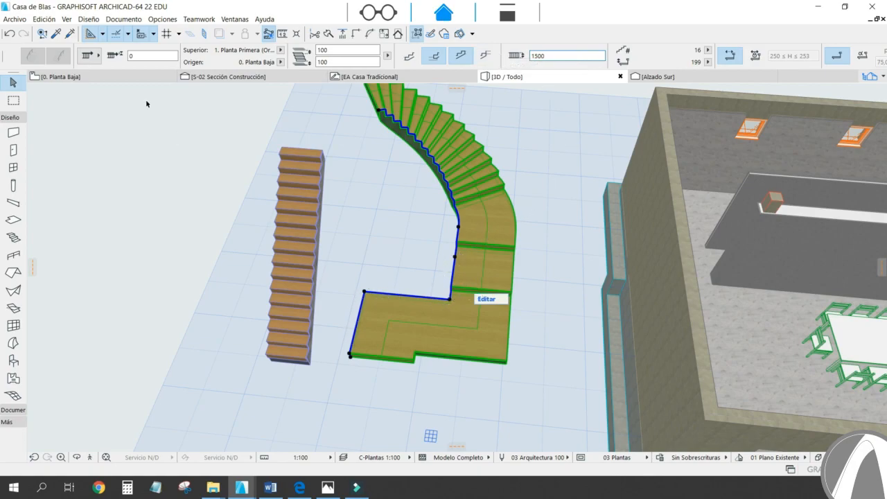
Step: Try the centred base line on the selected stair and return it to the original edge position
{"action": "left_click", "coordinate": [88, 55]}
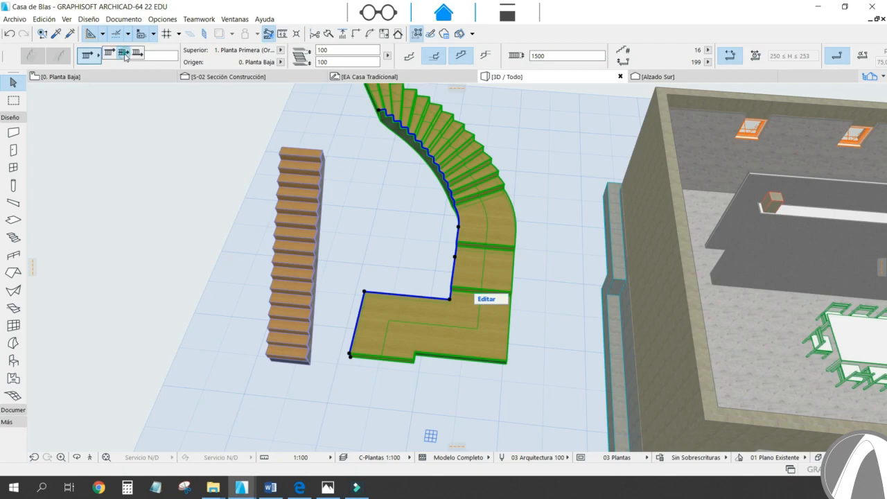
{"action": "left_click", "coordinate": [124, 53]}
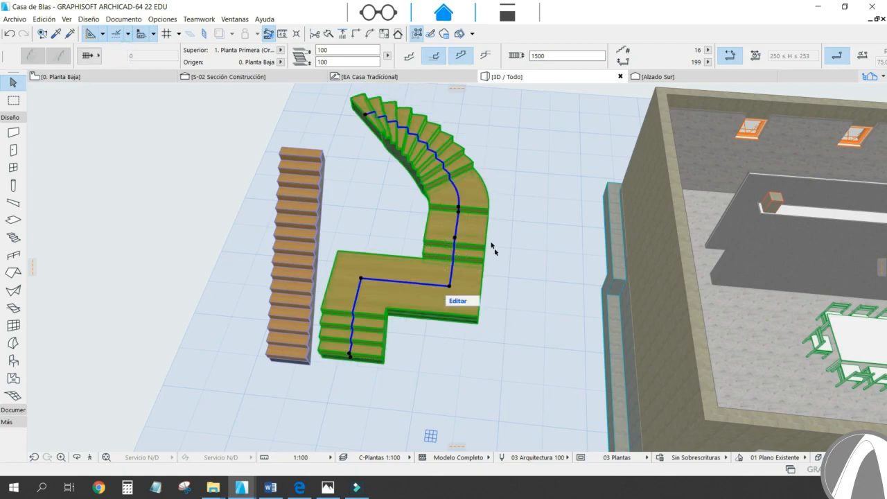
{"action": "left_click", "coordinate": [95, 50]}
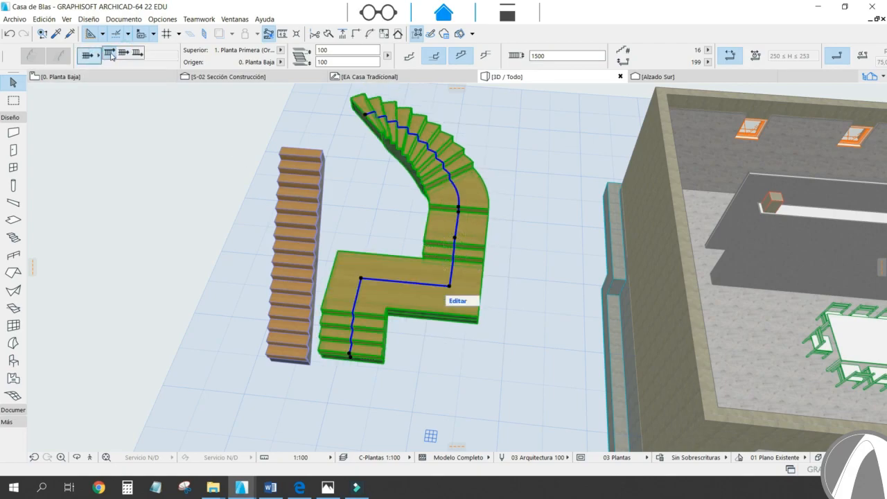
{"action": "left_click", "coordinate": [108, 54]}
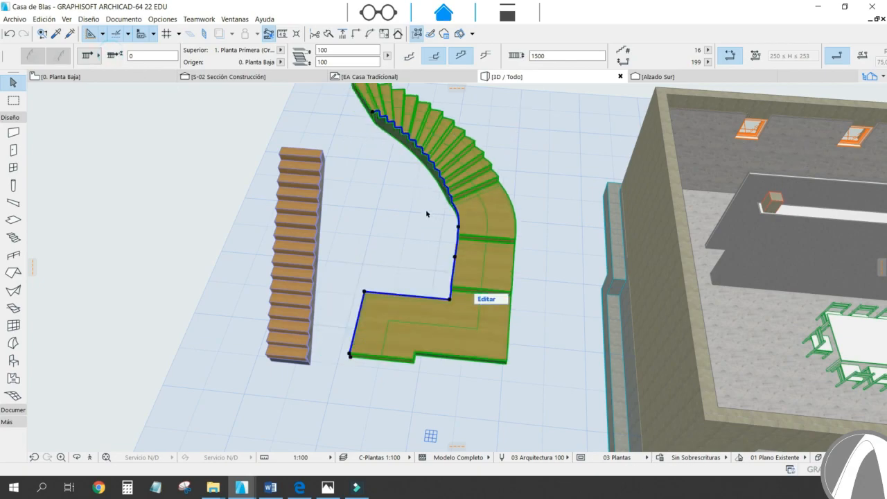
Step: Open the selected stair's settings, set the number of risers to 19 and review the tread and riser rules
{"action": "scroll", "coordinate": [92, 61], "scroll_direction": "up", "scroll_amount": 3}
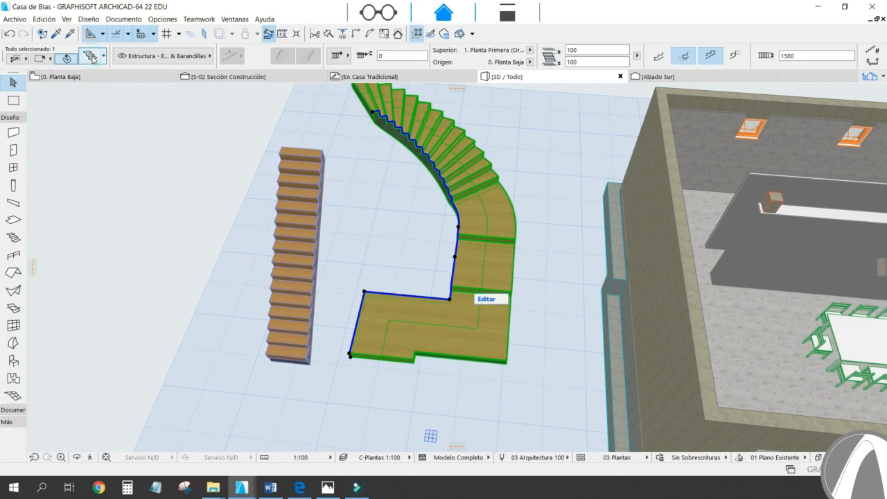
{"action": "left_click", "coordinate": [90, 55]}
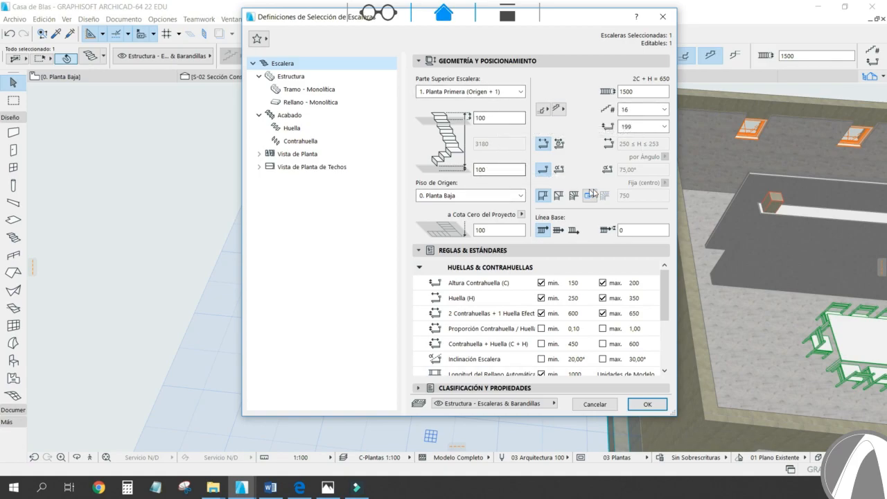
{"action": "left_click", "coordinate": [664, 109]}
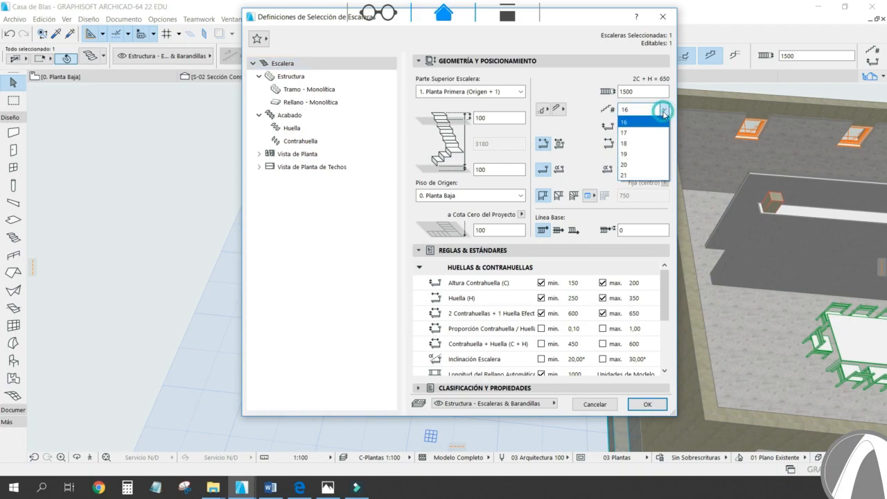
{"action": "left_click", "coordinate": [628, 154]}
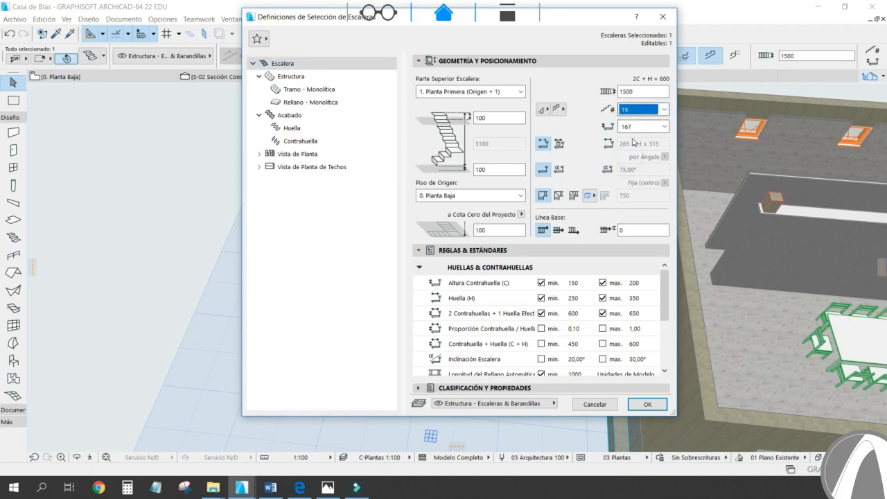
{"action": "left_click_drag", "start_coordinate": [595, 22], "coordinate": [541, 35]}
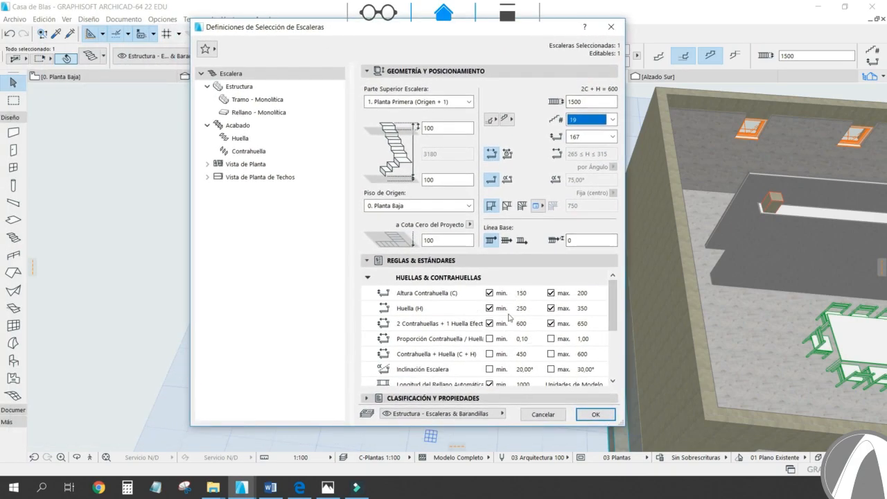
{"action": "mouse_move", "coordinate": [615, 308]}
{"action": "left_mouse_down"}
{"action": "mouse_move", "coordinate": [616, 362]}
{"action": "mouse_move", "coordinate": [615, 312]}
{"action": "left_mouse_up"}
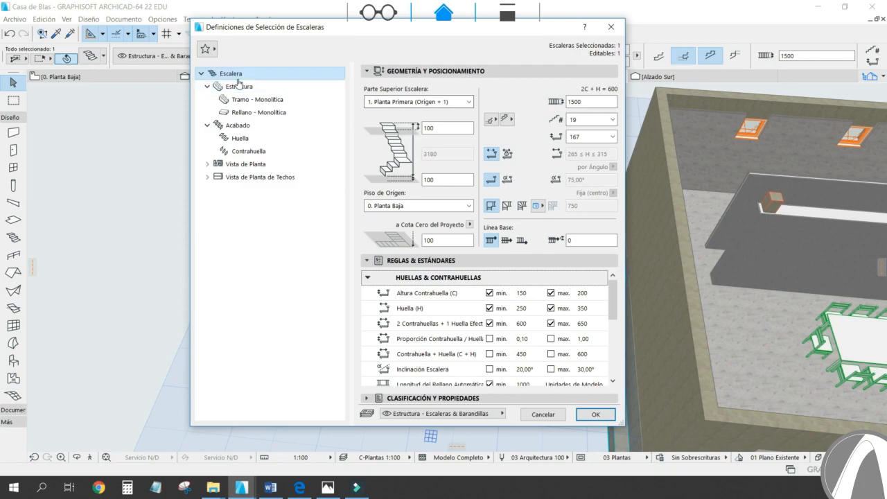
Step: Try the Viga, Volada and Solo Zancas flight structures, checking them in the side and 3D previews
{"action": "left_click", "coordinate": [239, 87]}
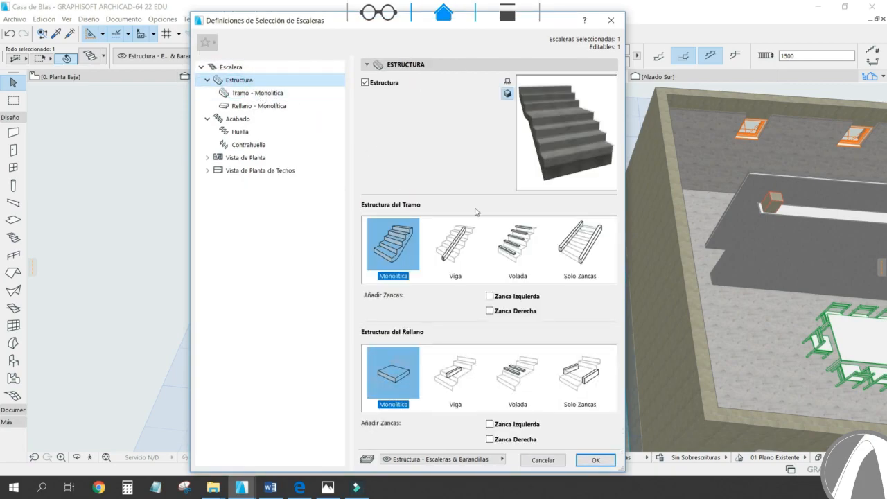
{"action": "left_click", "coordinate": [507, 82]}
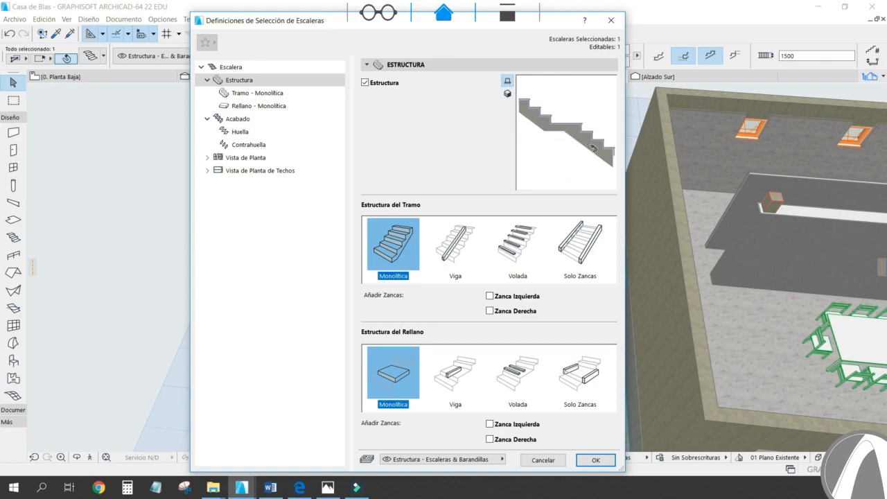
{"action": "left_click", "coordinate": [457, 243]}
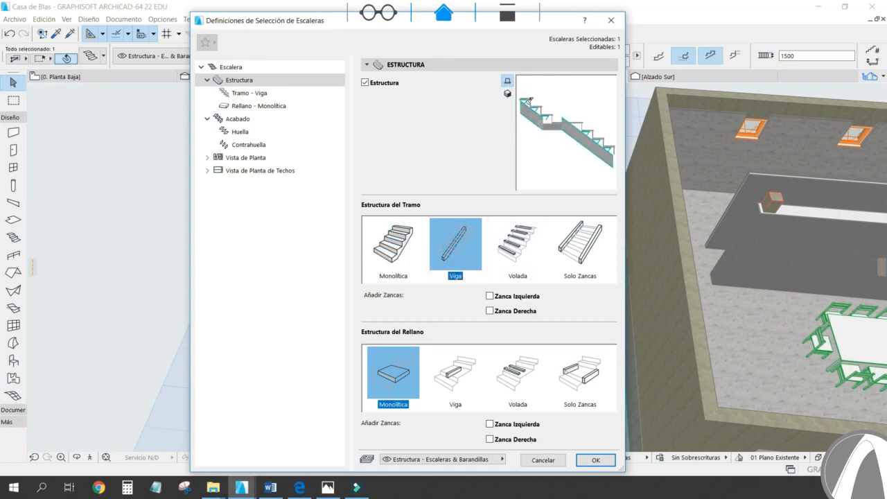
{"action": "left_click", "coordinate": [508, 93]}
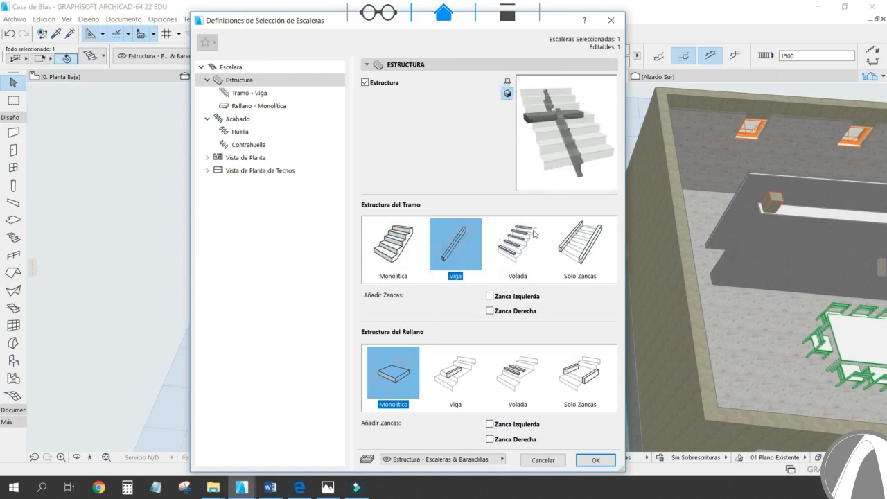
{"action": "left_click", "coordinate": [518, 243]}
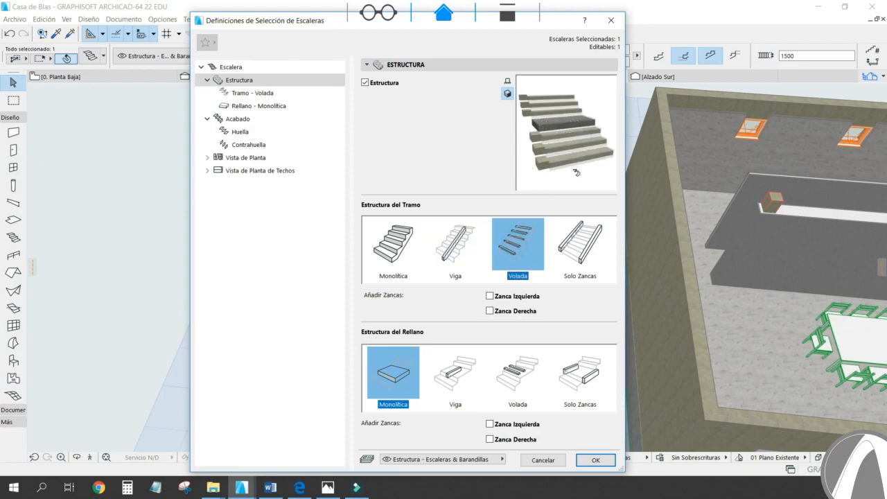
{"action": "left_click", "coordinate": [580, 243]}
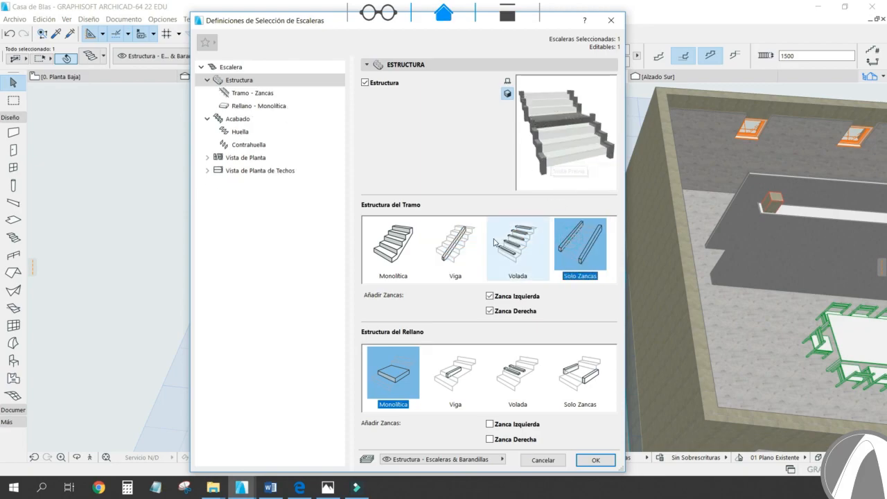
Step: Try the Viga and Volada landing structures and restore Monolítica for both the flight and the landing
{"action": "left_click", "coordinate": [461, 375]}
{"action": "left_click", "coordinate": [518, 374]}
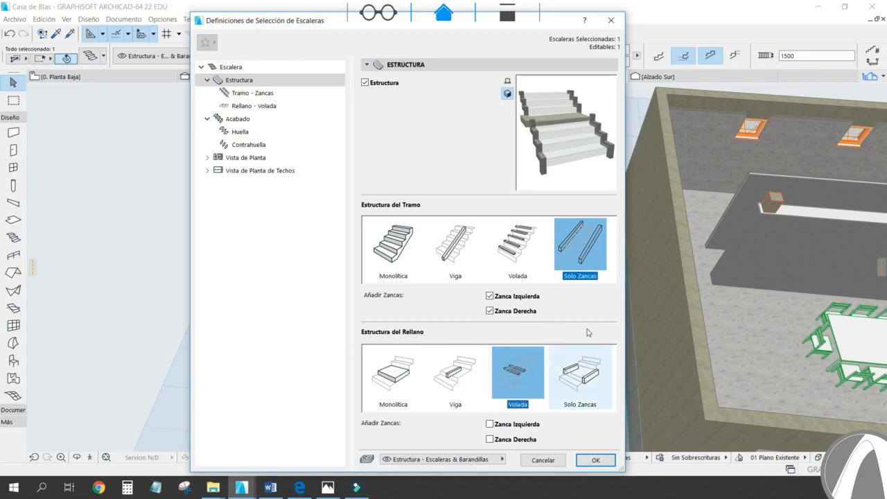
{"action": "left_click", "coordinate": [394, 253]}
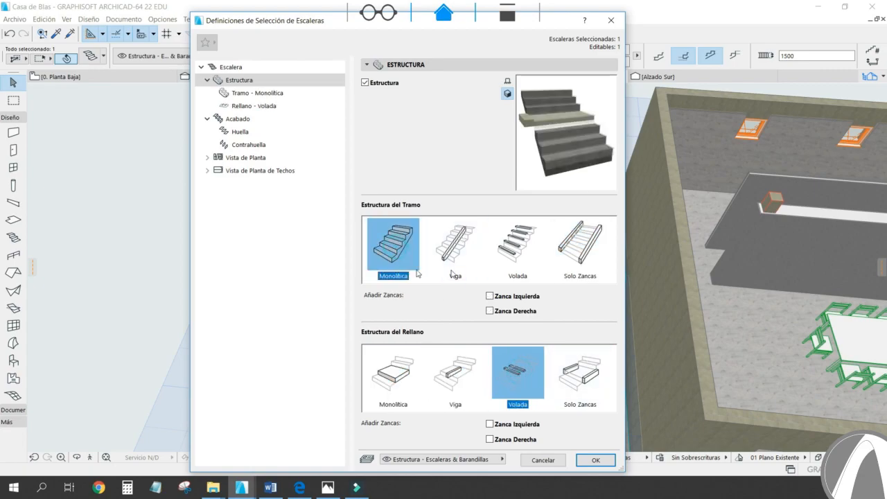
{"action": "left_click", "coordinate": [396, 372]}
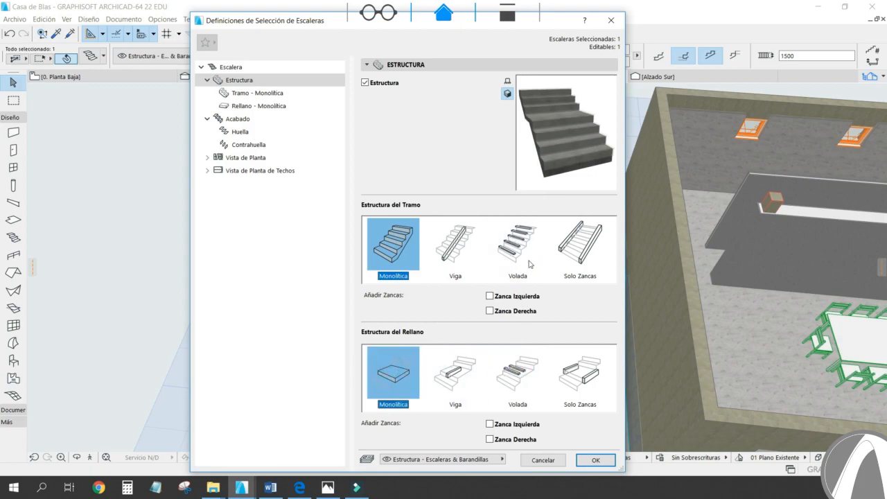
Step: Set the monolithic flight's building material to PR-03 Hierro
{"action": "left_click", "coordinate": [263, 93]}
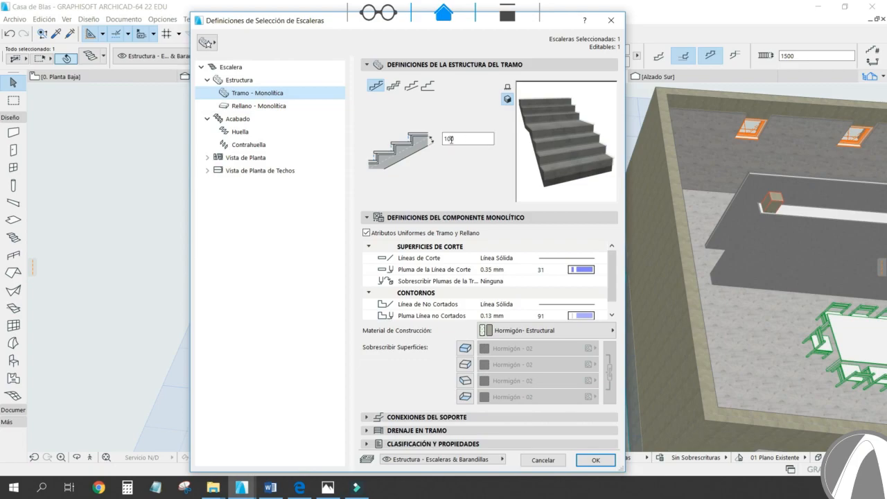
{"action": "left_click", "coordinate": [535, 332]}
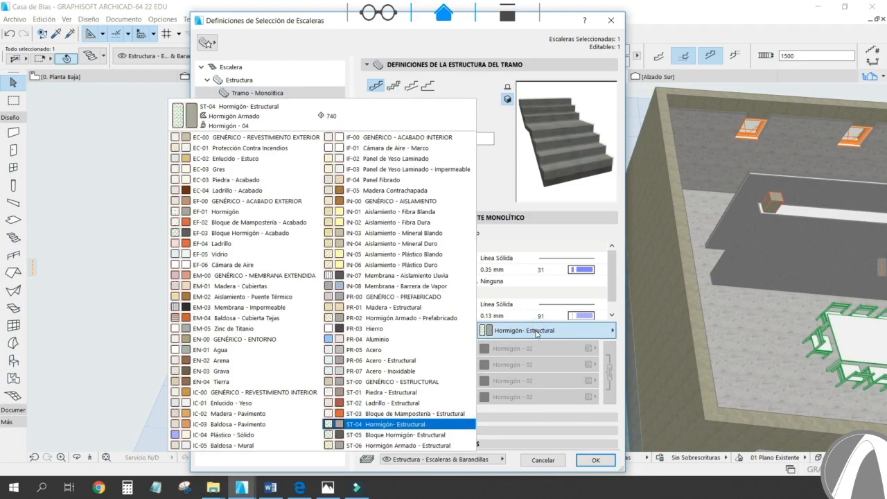
{"action": "left_click", "coordinate": [385, 331]}
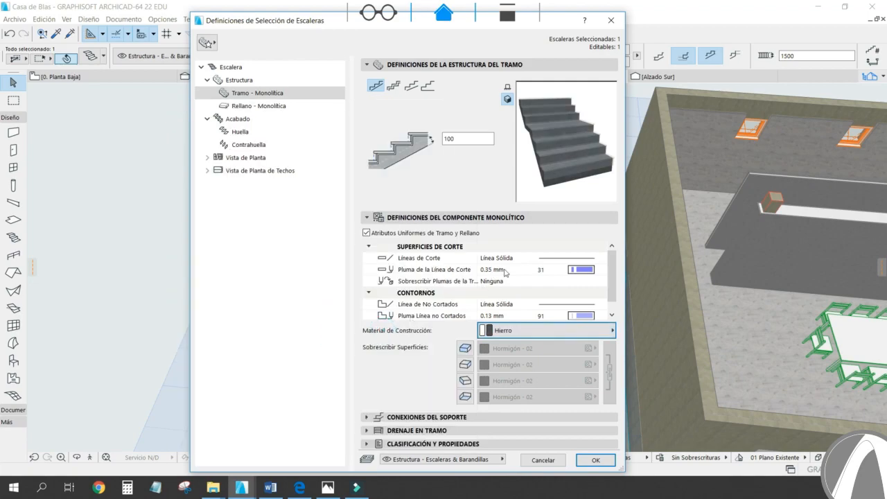
Step: Try EN-04 Tierra as the monolithic landing's building material and set it to IC-02 Madera - Pavimento
{"action": "left_click", "coordinate": [267, 107]}
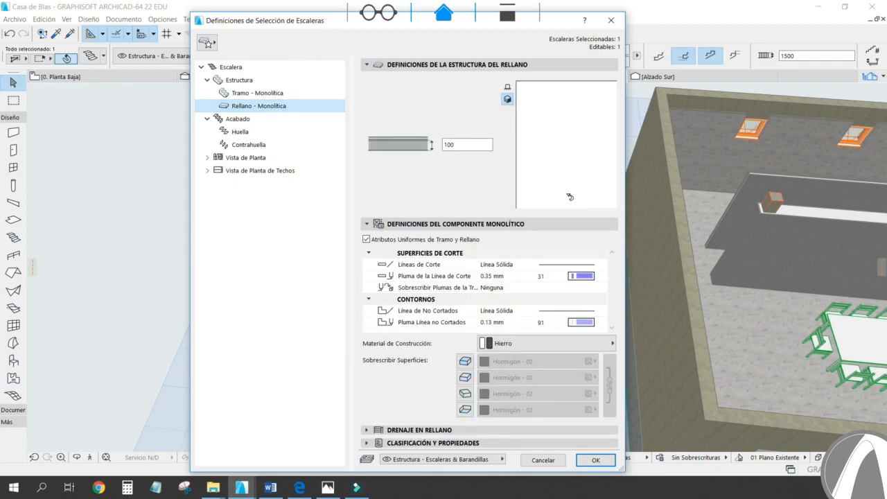
{"action": "left_click", "coordinate": [565, 340]}
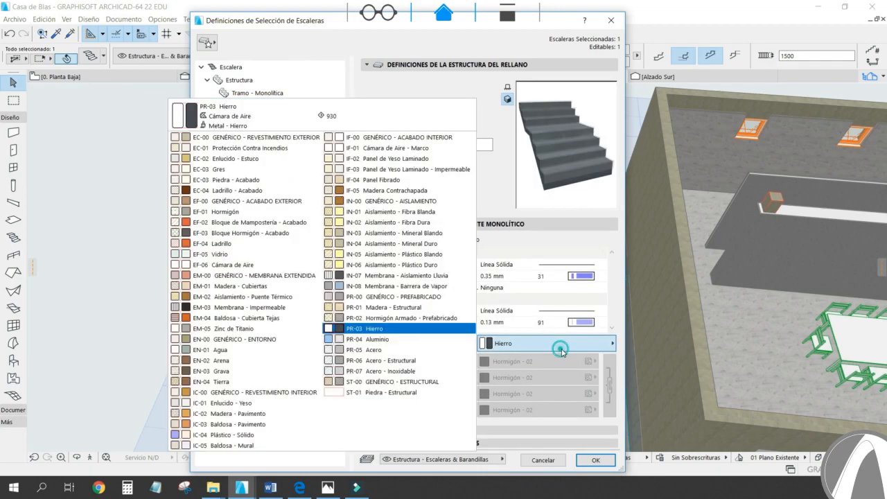
{"action": "left_click", "coordinate": [240, 382]}
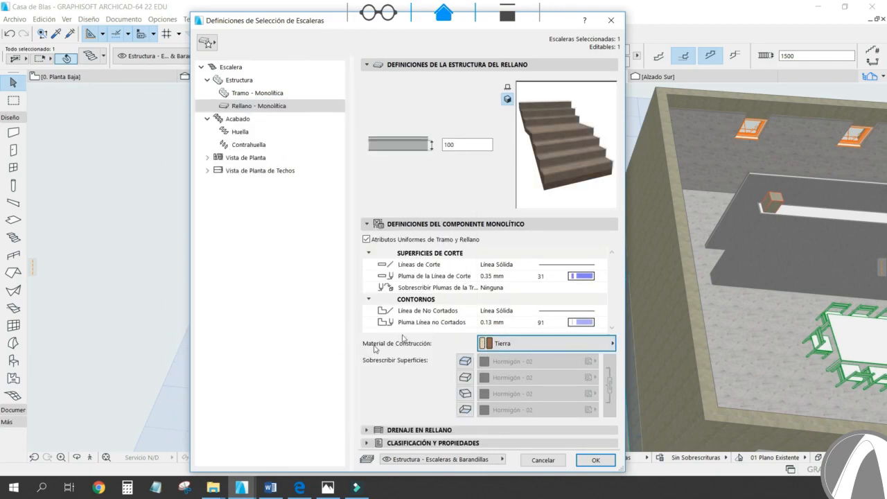
{"action": "left_click", "coordinate": [606, 344]}
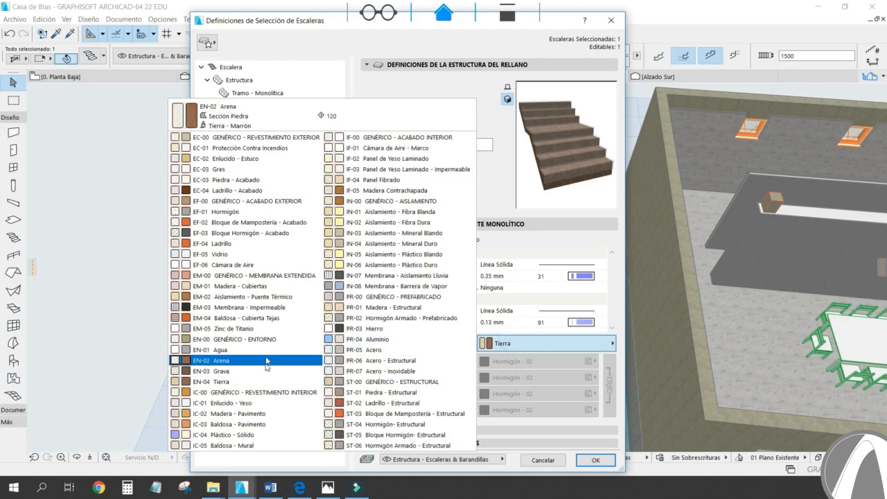
{"action": "left_click", "coordinate": [251, 413]}
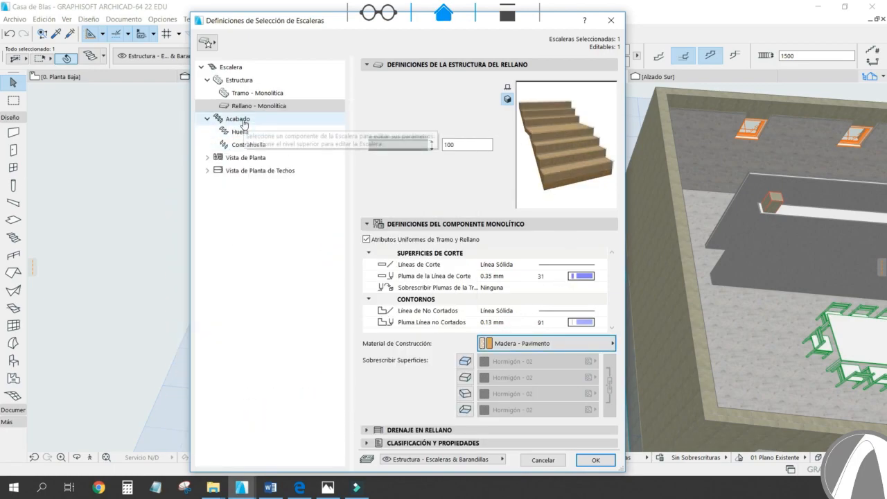
Step: Try the tread-only and riser-only finish options for the stair and restore Huella y Contrahuella
{"action": "left_click", "coordinate": [262, 122]}
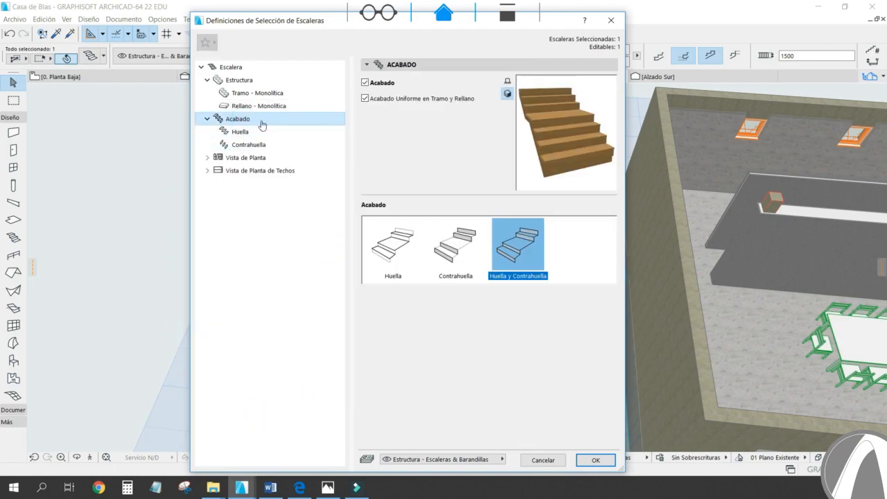
{"action": "left_click", "coordinate": [393, 244]}
{"action": "left_click", "coordinate": [457, 246]}
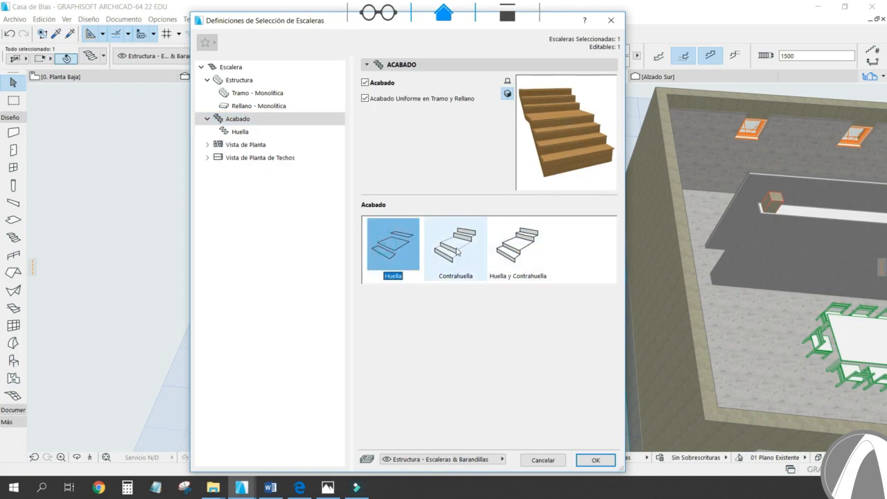
{"action": "left_click", "coordinate": [517, 253]}
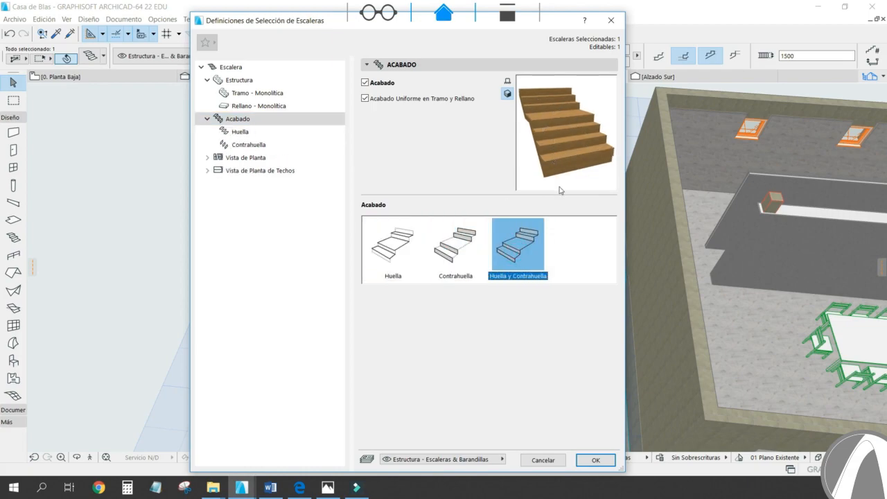
Step: Set the tread's nosing to the shape rounded only along its upper edge and open the riser settings
{"action": "left_click", "coordinate": [242, 132]}
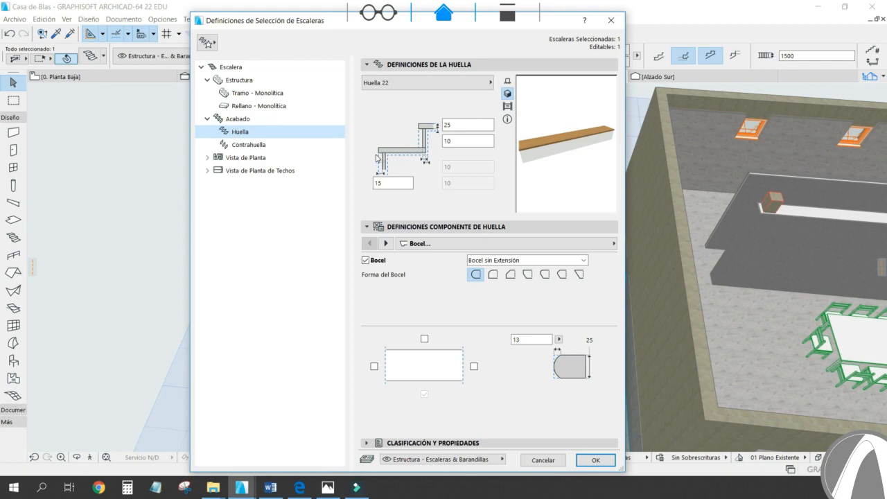
{"action": "left_click", "coordinate": [493, 275]}
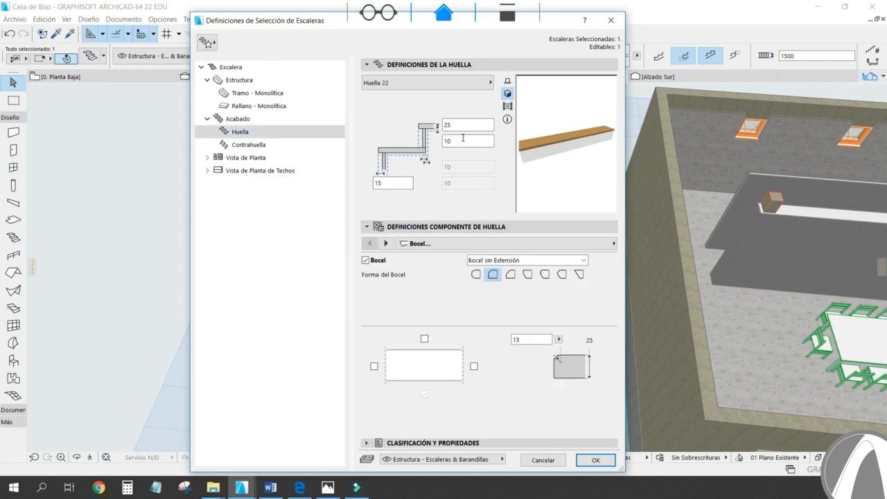
{"action": "left_click", "coordinate": [253, 145]}
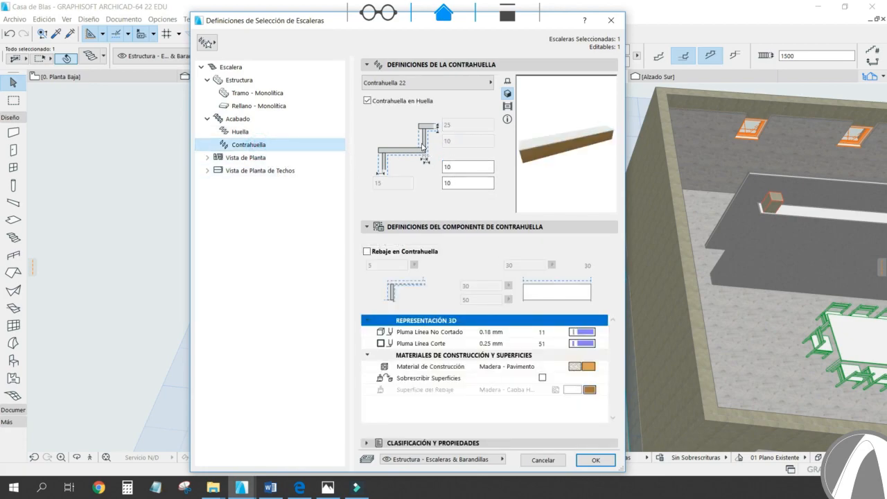
Step: Preview the stair's floor plan symbol for the upper relevant story and for the stories above it
{"action": "left_click", "coordinate": [254, 158]}
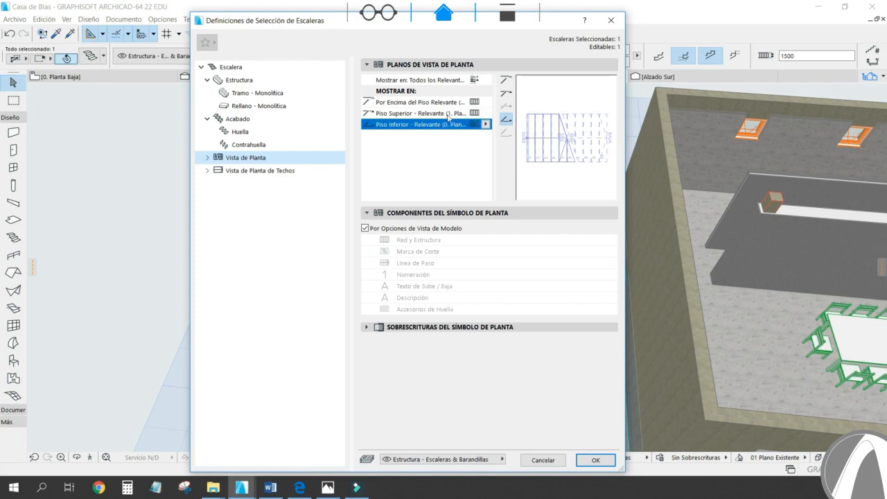
{"action": "left_click", "coordinate": [444, 114]}
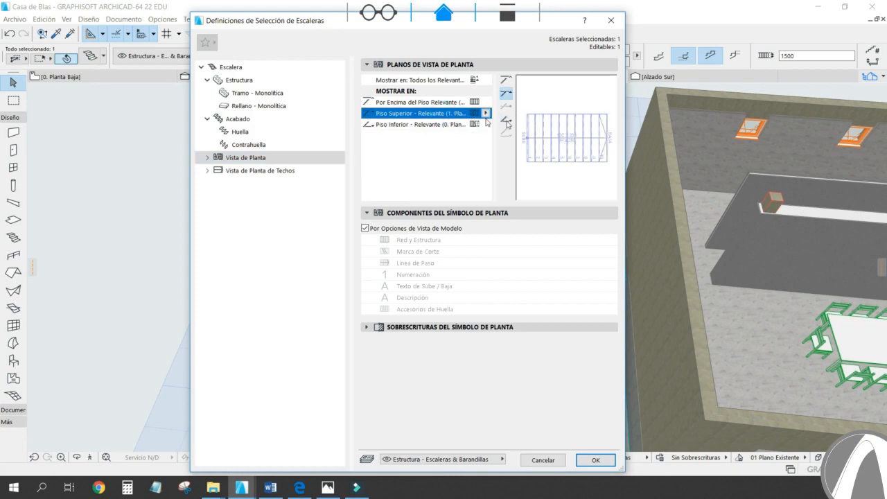
{"action": "left_click", "coordinate": [447, 104]}
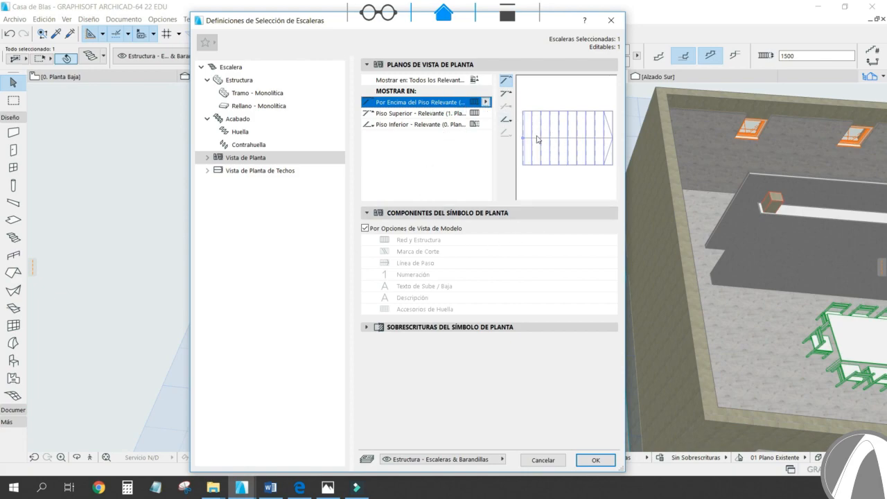
Step: Review the Red y Estructura and Marca de Corte settings of the stair's reflected ceiling plan view
{"action": "left_click", "coordinate": [206, 171]}
{"action": "left_click", "coordinate": [236, 184]}
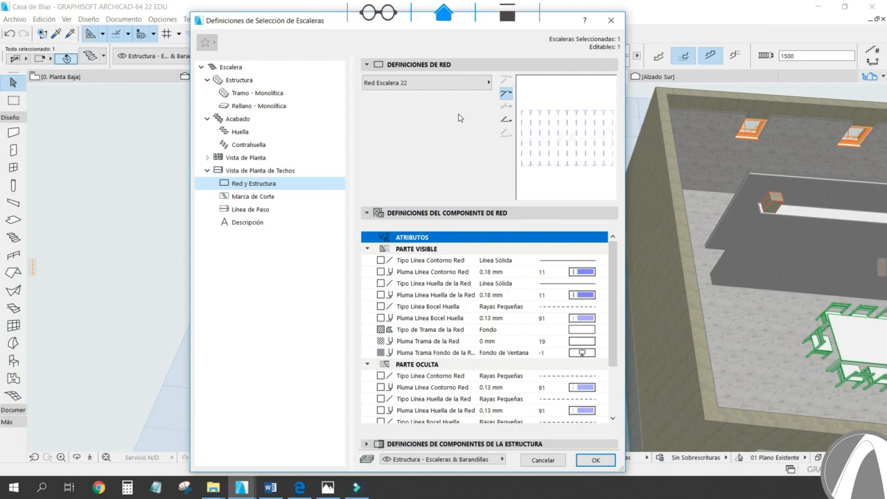
{"action": "left_click", "coordinate": [251, 197]}
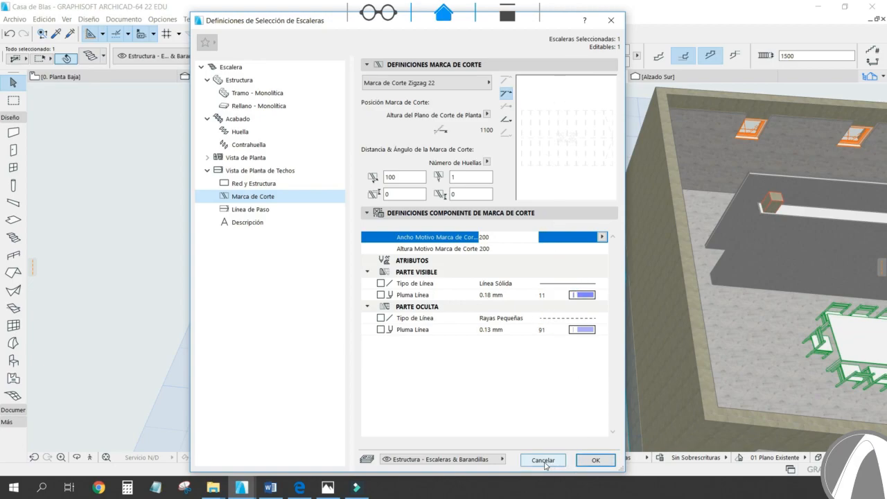
Step: Apply the stair settings, deselect the stair and view both stairs beside the house in 3D
{"action": "left_click", "coordinate": [595, 460]}
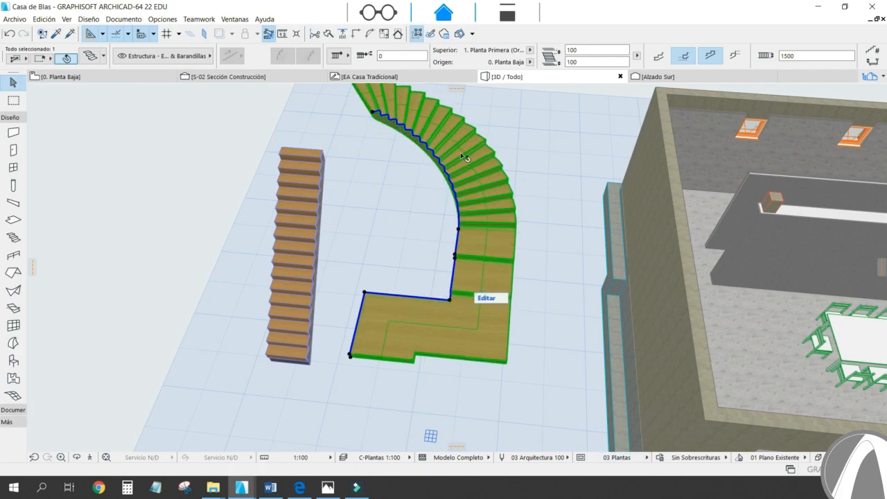
{"action": "key", "text": "Escape"}
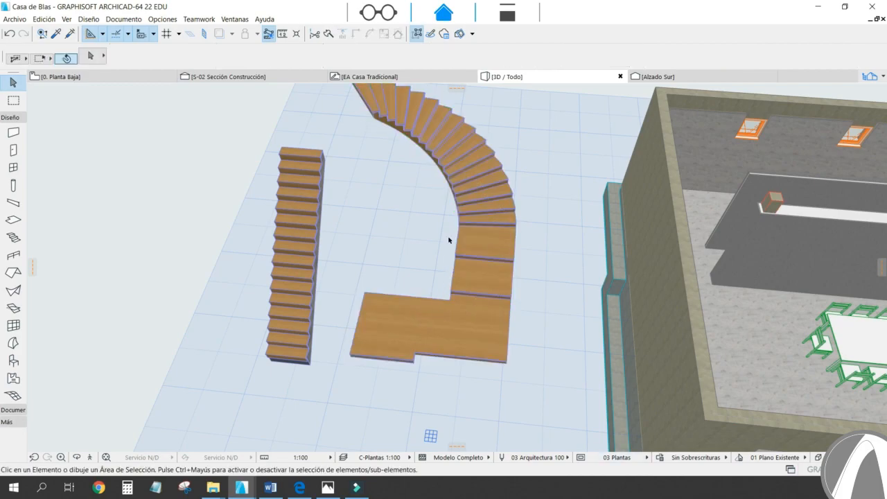
{"action": "scroll", "coordinate": [429, 237], "scroll_direction": "down", "scroll_amount": 5}
{"action": "middle_click_drag", "start_coordinate": [407, 241], "coordinate": [529, 227], "text": "shift"}
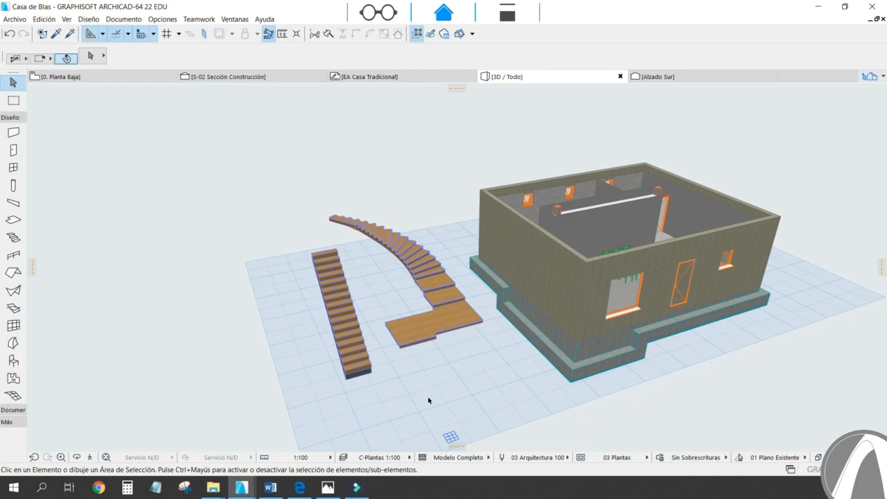
Step: Open the 0. Planta Baja floor plan and display the trace reference over it
{"action": "left_click", "coordinate": [82, 77]}
{"action": "scroll", "coordinate": [430, 232], "scroll_direction": "down", "scroll_amount": 3}
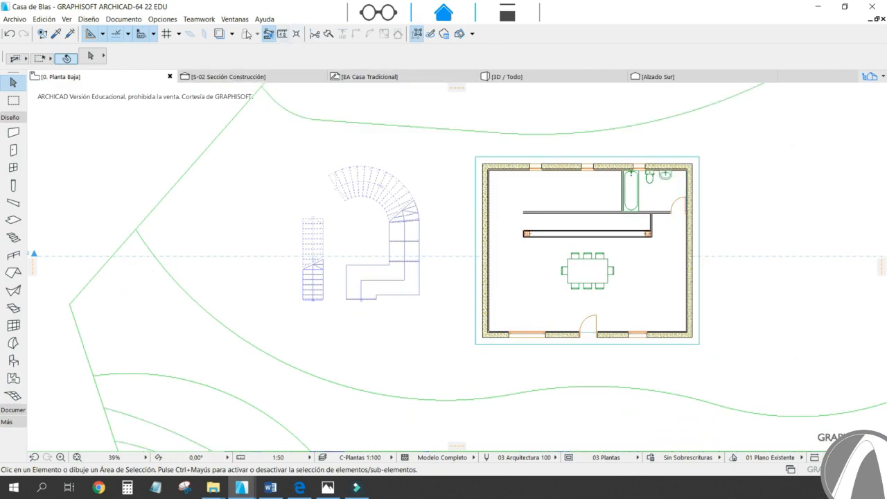
{"action": "left_click", "coordinate": [219, 33]}
{"action": "scroll", "coordinate": [438, 193], "scroll_direction": "down", "scroll_amount": 5}
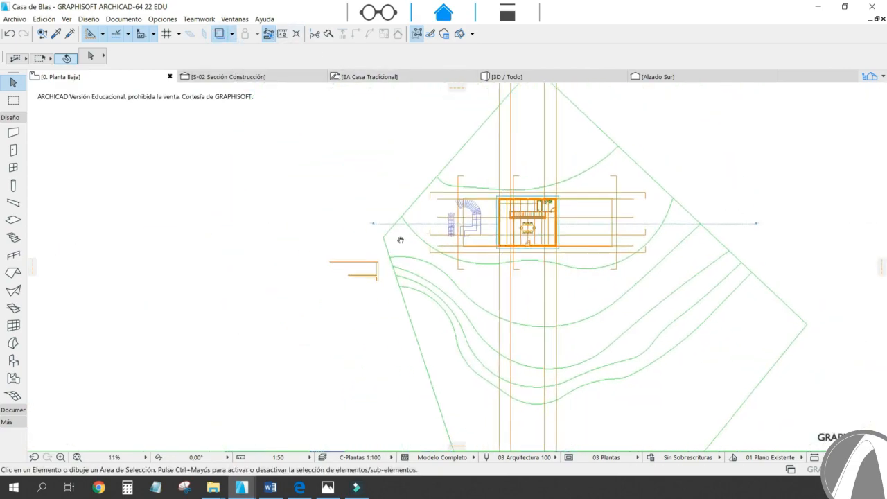
Step: Open the EA Casa Tradicional worksheet and measure the stair's width on the ground floor plan
{"action": "left_click", "coordinate": [368, 76]}
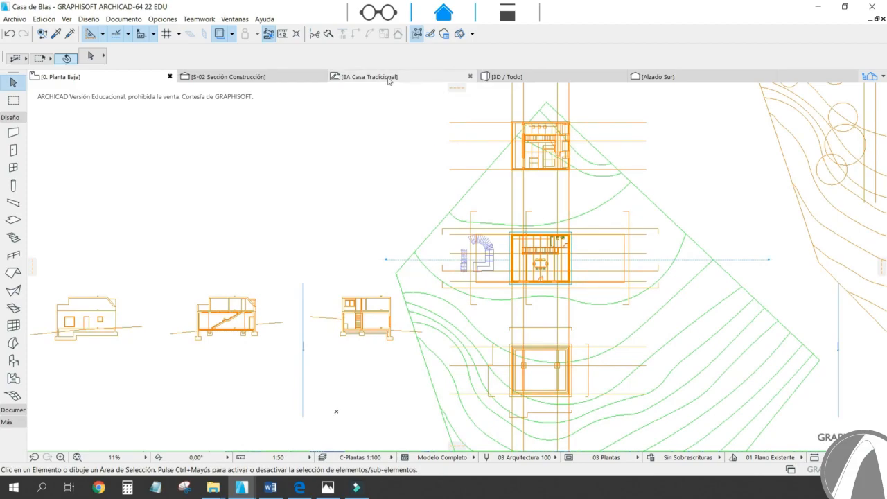
{"action": "scroll", "coordinate": [493, 264], "scroll_direction": "down", "scroll_amount": 3}
{"action": "scroll", "coordinate": [443, 232], "scroll_direction": "up", "scroll_amount": 3}
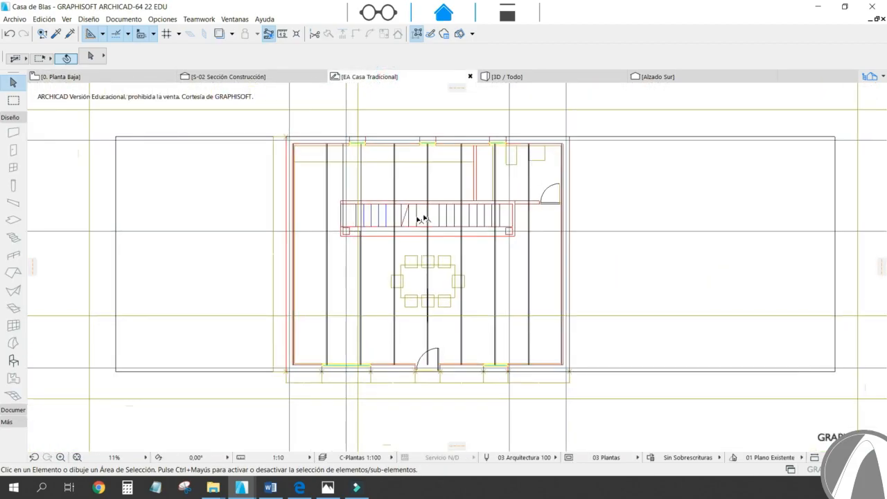
{"action": "scroll", "coordinate": [326, 229], "scroll_direction": "up", "scroll_amount": 4}
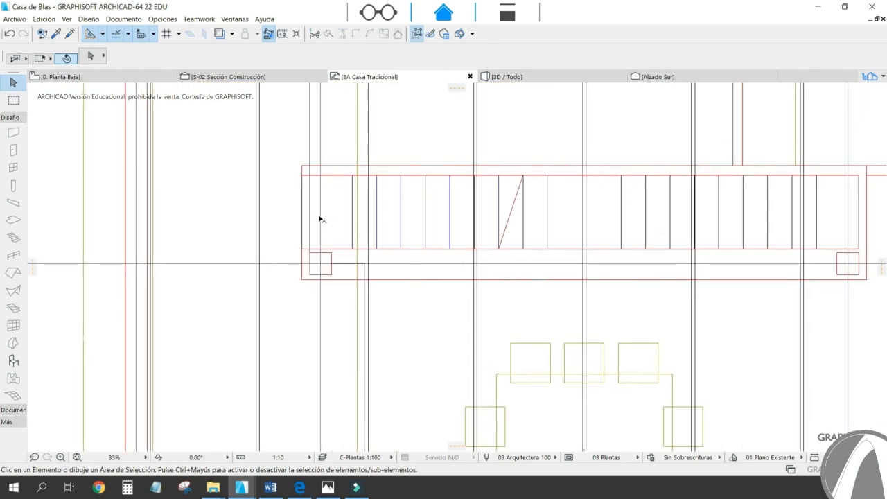
{"action": "key", "text": "m"}
{"action": "left_click", "coordinate": [309, 248]}
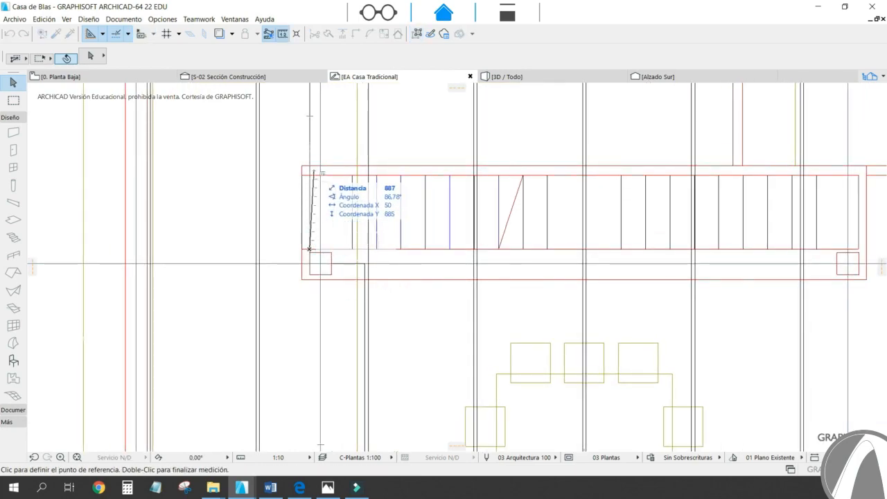
{"action": "key", "text": "Escape"}
Step: Measure the total length of the stair run on the worksheet's upper floor plan
{"action": "scroll", "coordinate": [354, 228], "scroll_direction": "down", "scroll_amount": 2}
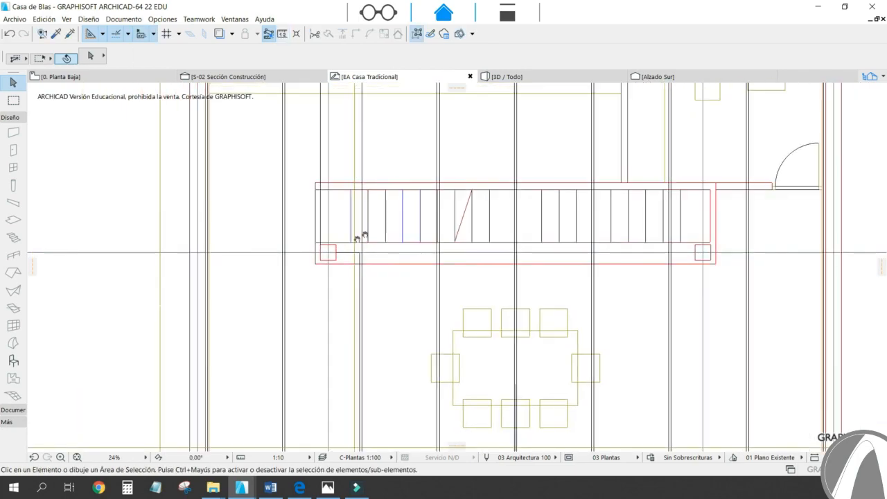
{"action": "middle_click_drag", "start_coordinate": [358, 234], "coordinate": [311, 259]}
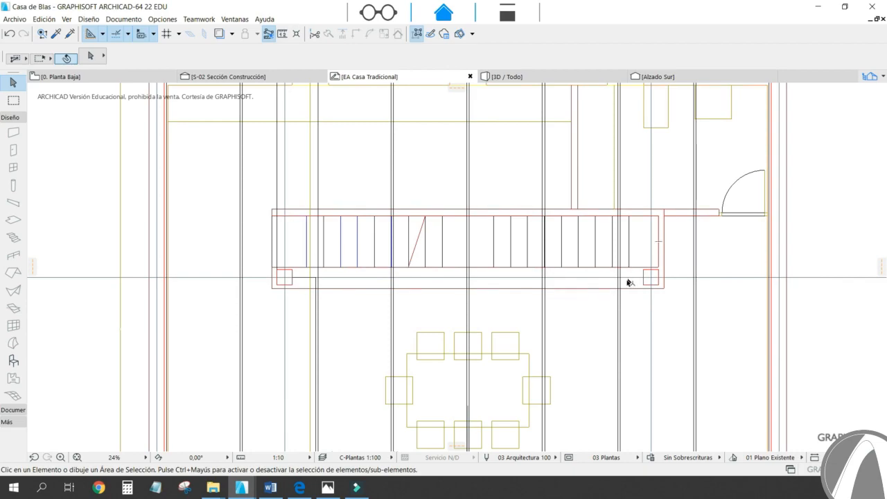
{"action": "key", "text": "m"}
{"action": "scroll", "coordinate": [628, 282], "scroll_direction": "down", "scroll_amount": 6}
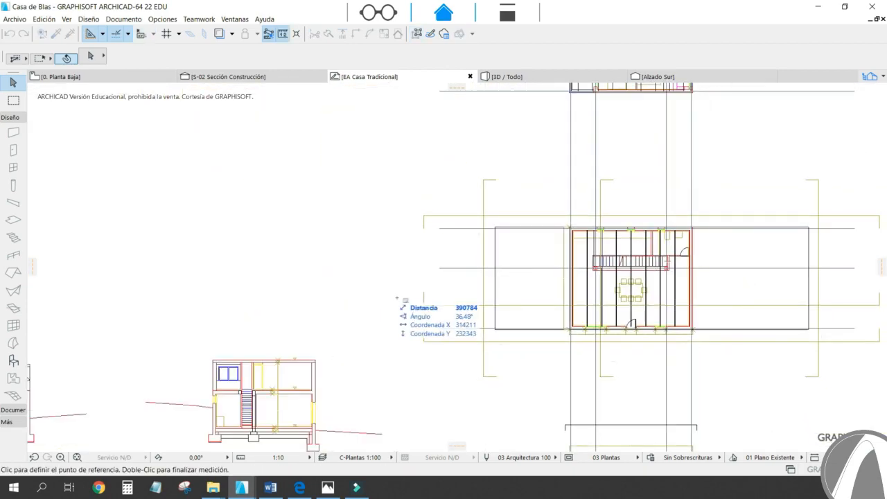
{"action": "scroll", "coordinate": [565, 218], "scroll_direction": "up", "scroll_amount": 10}
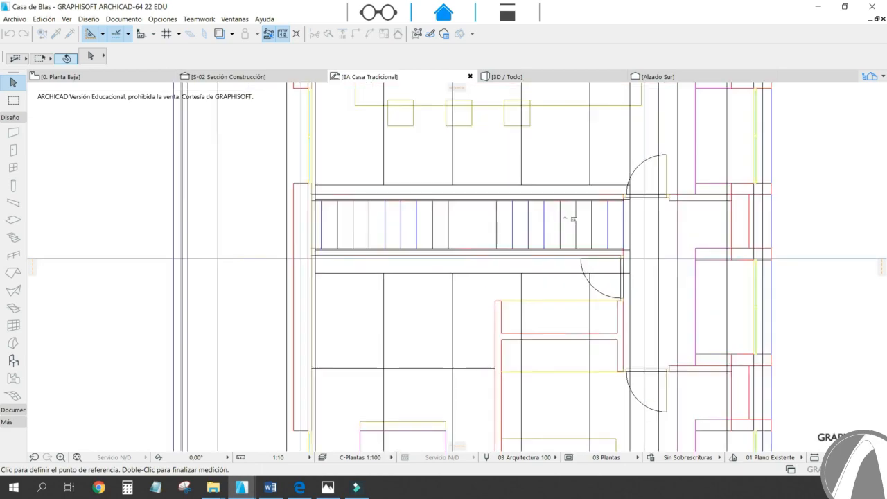
{"action": "scroll", "coordinate": [565, 218], "scroll_direction": "up", "scroll_amount": 2}
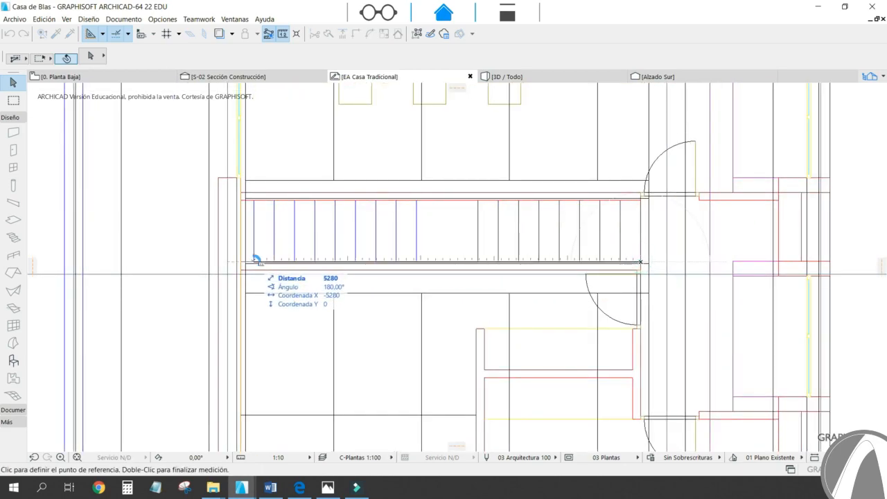
{"action": "key", "text": "Escape"}
Step: Find the stair in the worksheet's longitudinal section and measure the thickness of a step's tread finish
{"action": "scroll", "coordinate": [574, 198], "scroll_direction": "down", "scroll_amount": 5}
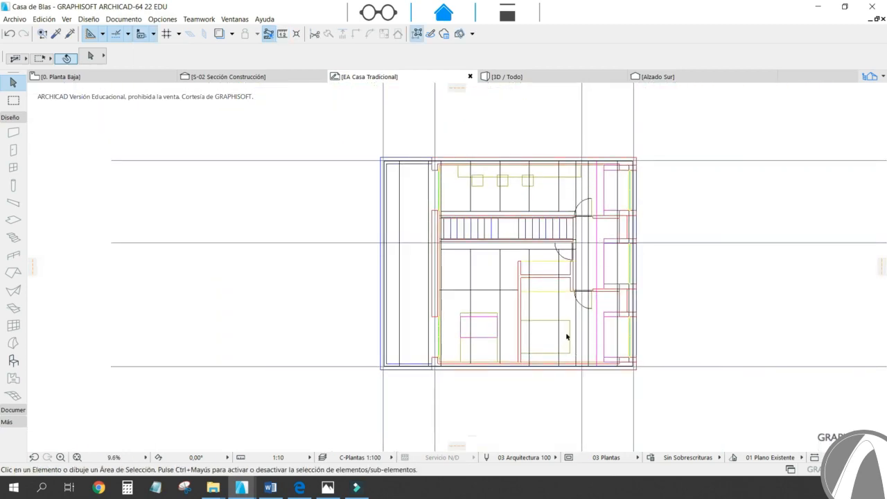
{"action": "scroll", "coordinate": [567, 337], "scroll_direction": "down", "scroll_amount": 5}
{"action": "scroll", "coordinate": [454, 397], "scroll_direction": "up", "scroll_amount": 5}
{"action": "middle_click_drag", "start_coordinate": [429, 364], "coordinate": [739, 263]}
{"action": "middle_click_drag", "start_coordinate": [204, 324], "coordinate": [395, 325]}
{"action": "scroll", "coordinate": [182, 322], "scroll_direction": "up", "scroll_amount": 8}
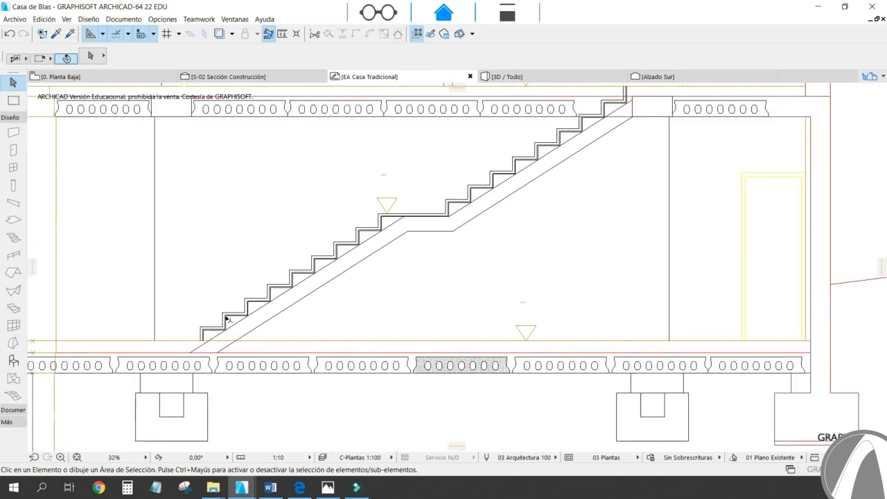
{"action": "key", "text": "m"}
{"action": "scroll", "coordinate": [270, 285], "scroll_direction": "up", "scroll_amount": 3}
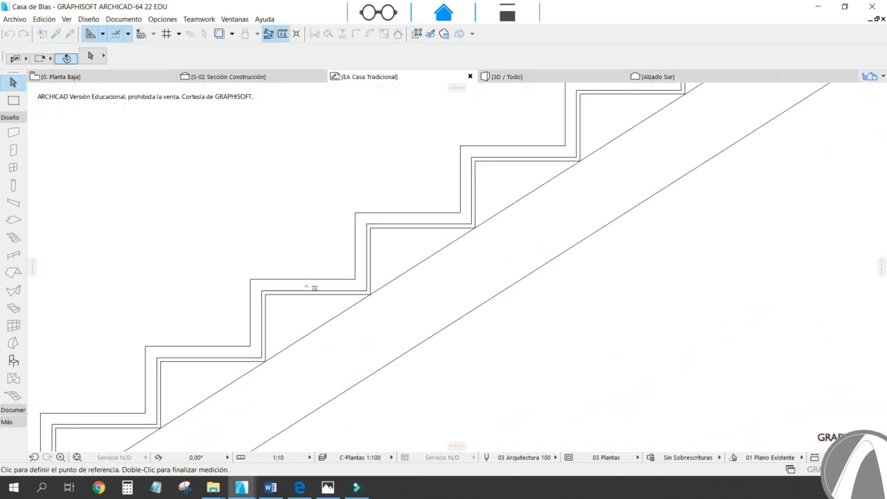
{"action": "scroll", "coordinate": [302, 290], "scroll_direction": "up", "scroll_amount": 3}
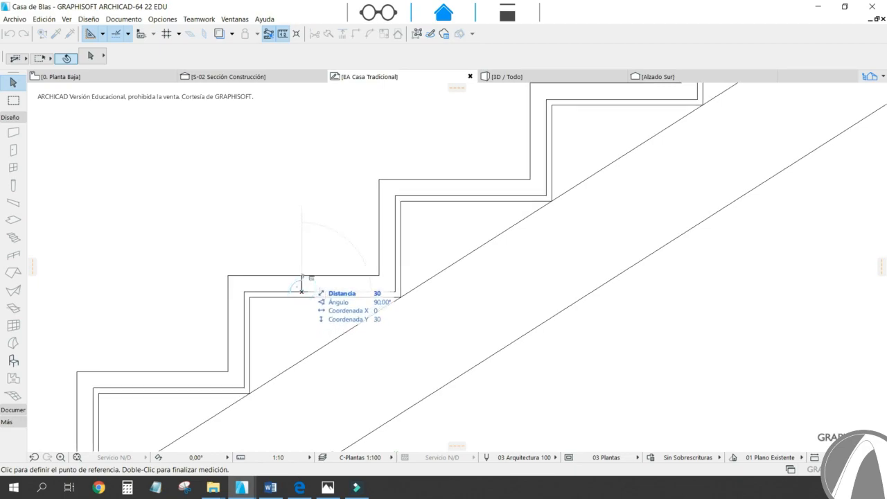
{"action": "double_click", "coordinate": [303, 277]}
Step: Measure the thickness of the thin layer beneath the tread finish in the stair section
{"action": "key", "text": "m"}
{"action": "left_click", "coordinate": [315, 292]}
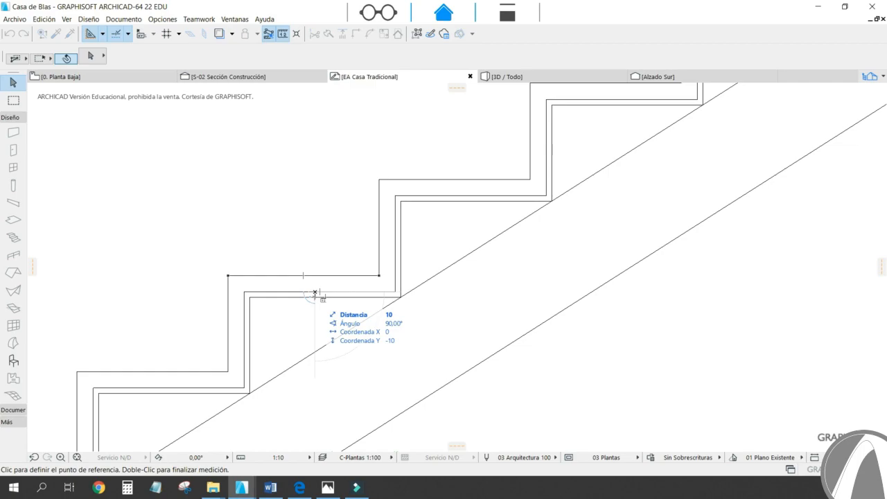
{"action": "key", "text": "Escape"}
Step: Measure the thickness of the inclined flight slab perpendicular to its slope in the stair section
{"action": "scroll", "coordinate": [366, 295], "scroll_direction": "down", "scroll_amount": 3}
{"action": "key", "text": "m"}
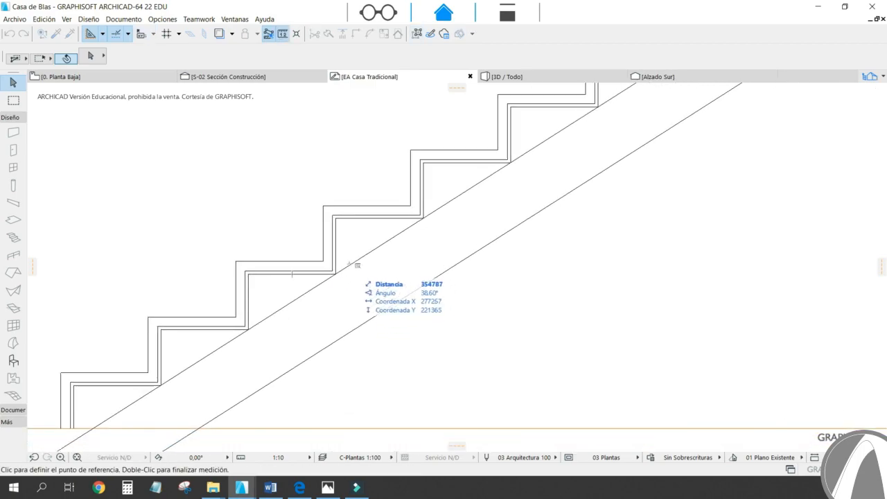
{"action": "left_click", "coordinate": [352, 265]}
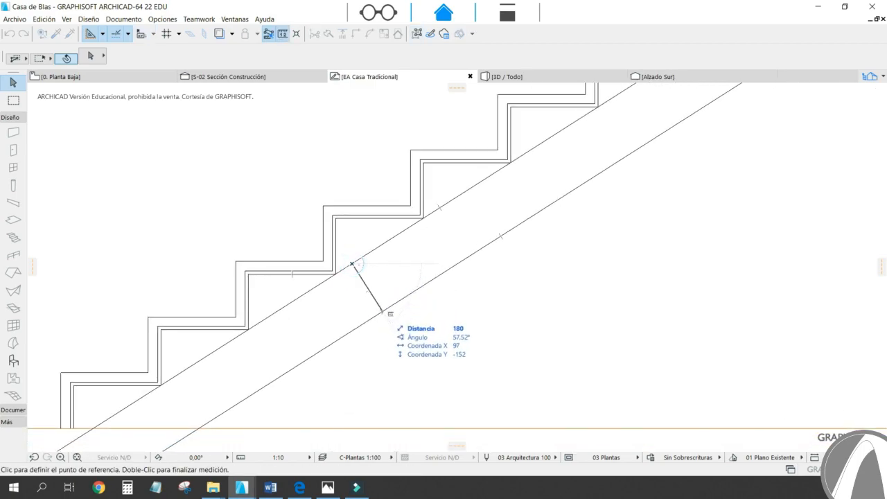
{"action": "key", "text": "Escape"}
Step: Measure the thickness of the intermediate landing's slab in the stair section
{"action": "scroll", "coordinate": [382, 313], "scroll_direction": "down", "scroll_amount": 3}
{"action": "scroll", "coordinate": [502, 242], "scroll_direction": "up", "scroll_amount": 3}
{"action": "scroll", "coordinate": [516, 254], "scroll_direction": "up", "scroll_amount": 2}
{"action": "key", "text": "m"}
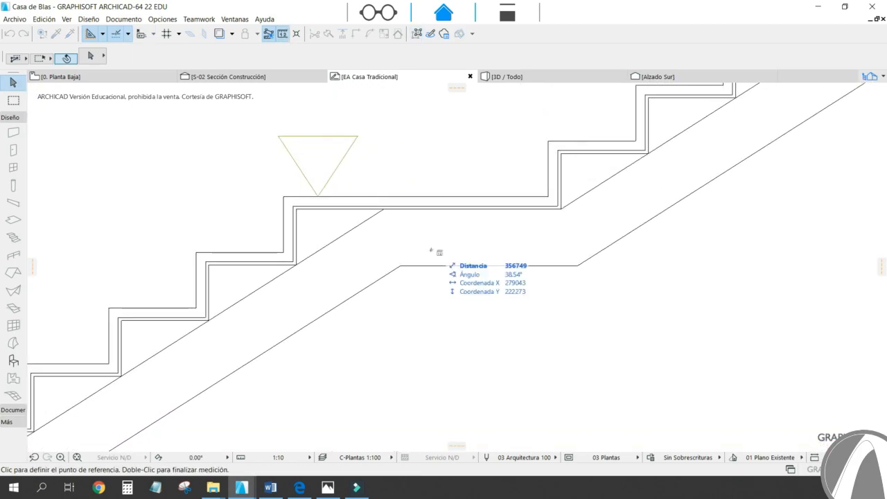
{"action": "left_click", "coordinate": [431, 265]}
{"action": "key", "text": "Escape"}
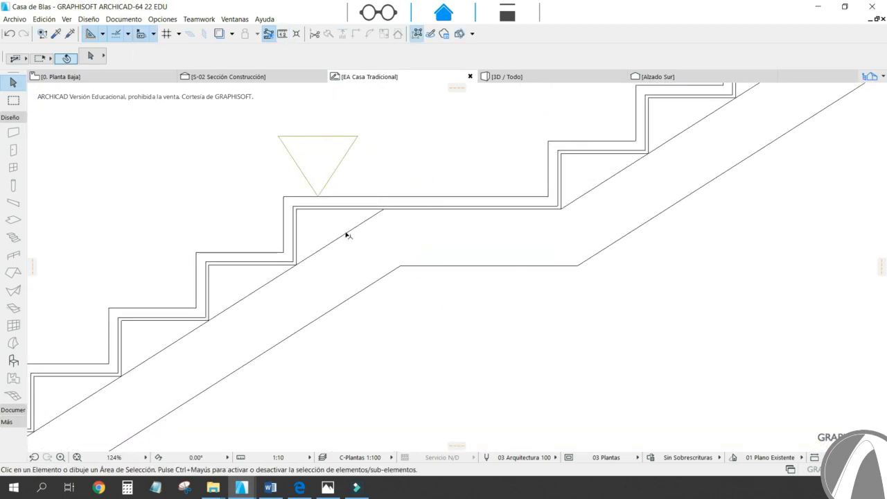
Step: Measure the length of the stair's intermediate landing along its finished surface in the section
{"action": "middle_click_drag", "start_coordinate": [310, 234], "coordinate": [387, 263]}
{"action": "key", "text": "m"}
{"action": "left_click", "coordinate": [360, 226]}
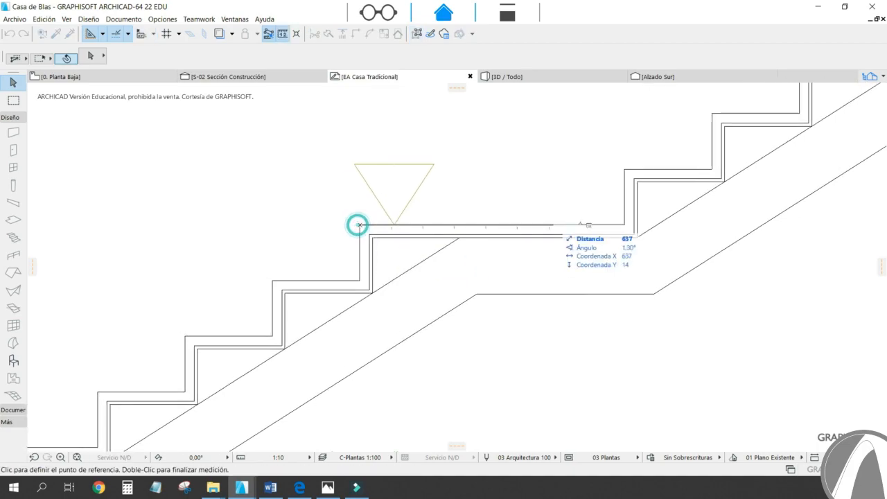
{"action": "key", "text": "Escape"}
Step: Measure distances around the stair's arrival at the upper floor level in the section
{"action": "scroll", "coordinate": [455, 220], "scroll_direction": "down", "scroll_amount": 5}
{"action": "middle_click_drag", "start_coordinate": [618, 142], "coordinate": [487, 149]}
{"action": "key", "text": "m"}
{"action": "scroll", "coordinate": [463, 133], "scroll_direction": "up", "scroll_amount": 4}
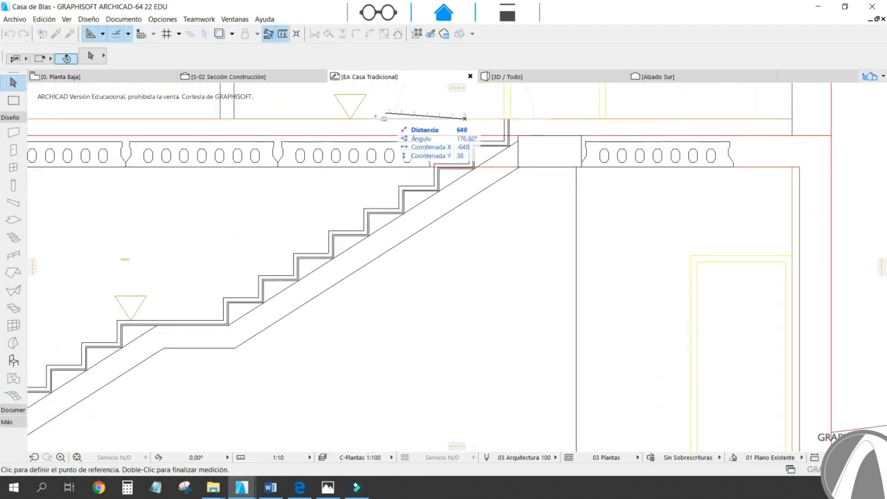
{"action": "scroll", "coordinate": [397, 128], "scroll_direction": "down", "scroll_amount": 2}
{"action": "left_click", "coordinate": [436, 125]}
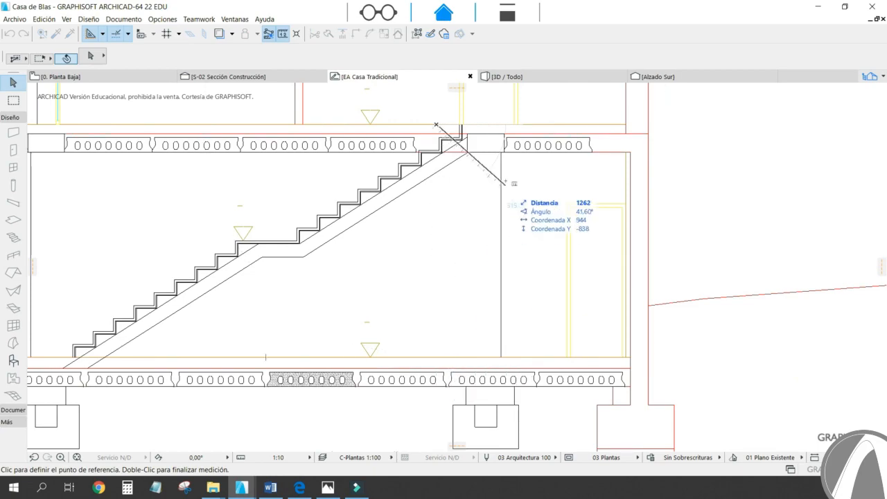
{"action": "key", "text": "Escape"}
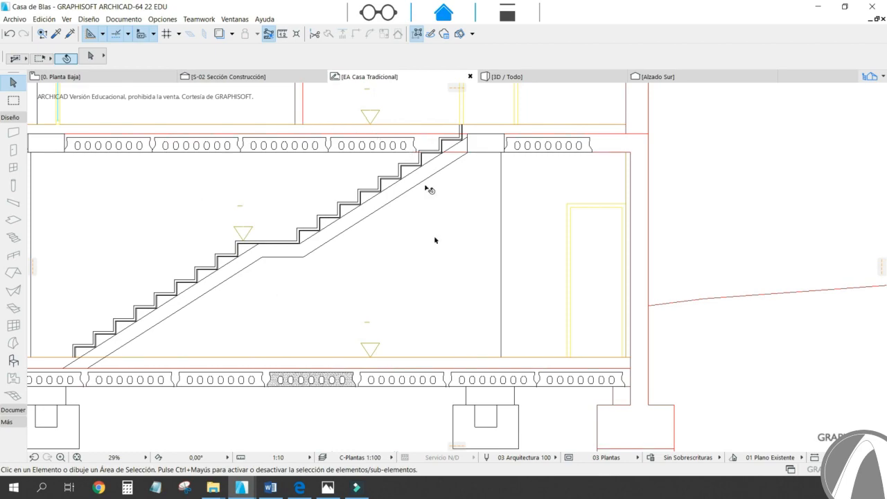
Step: On the ground-floor plan 0. Planta Baja, start the Stair tool and set both the top and bottom offsets to 0
{"action": "left_click", "coordinate": [115, 78]}
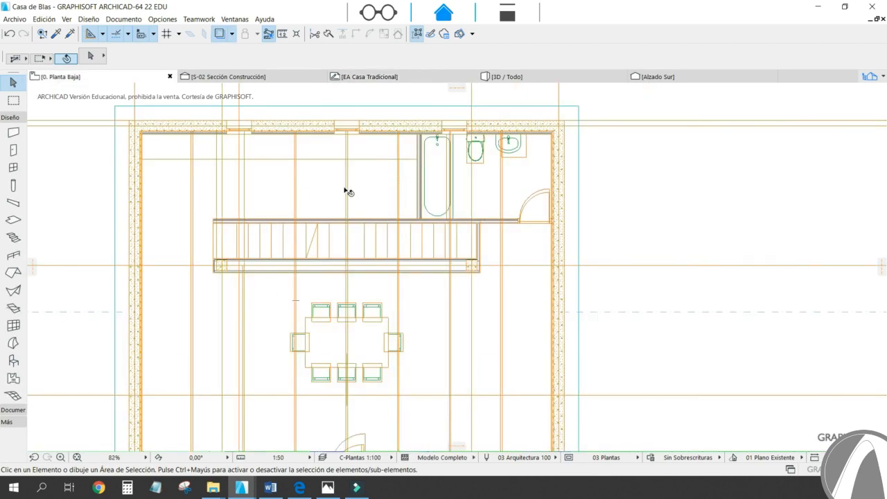
{"action": "scroll", "coordinate": [354, 194], "scroll_direction": "down", "scroll_amount": 3}
{"action": "scroll", "coordinate": [323, 198], "scroll_direction": "up", "scroll_amount": 6}
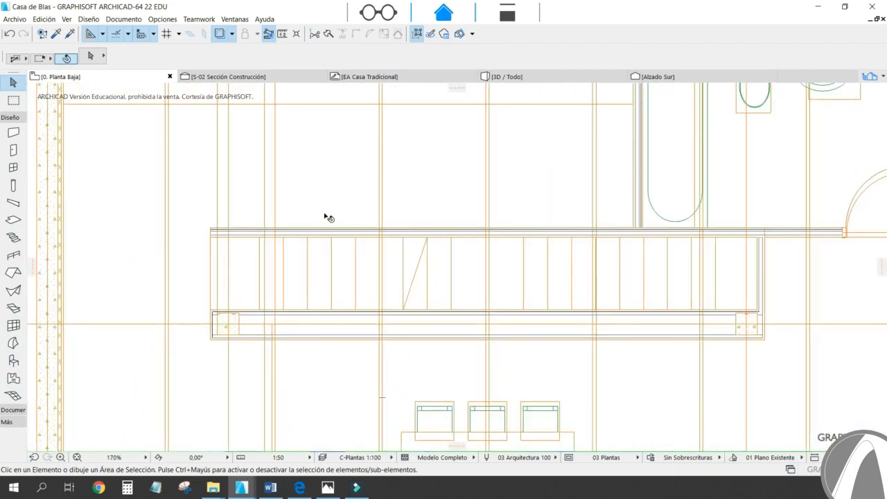
{"action": "left_click", "coordinate": [13, 238]}
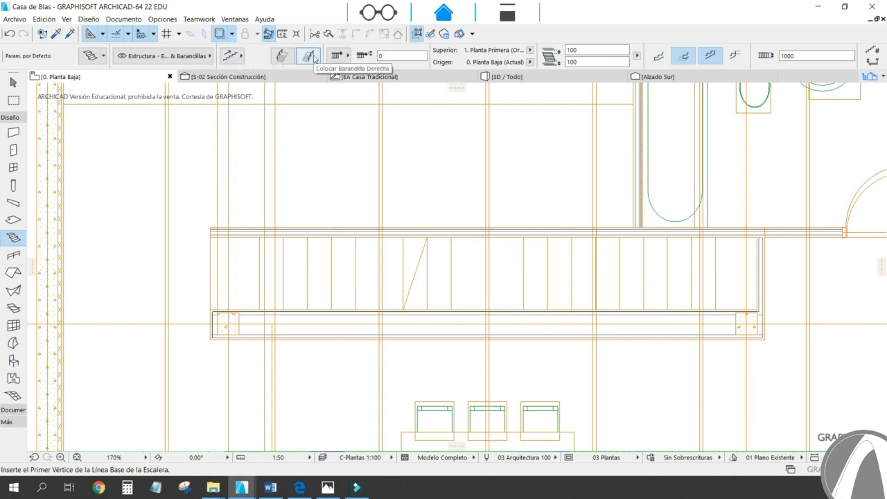
{"action": "left_click", "coordinate": [581, 62]}
{"action": "type", "text": "0"}
{"action": "left_click", "coordinate": [590, 50]}
{"action": "type", "text": "0"}
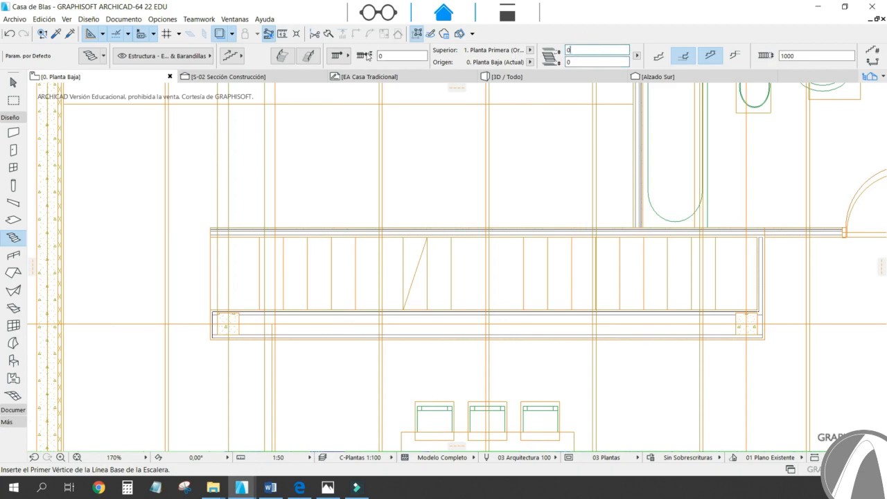
Step: Set the new stair to end with a riser, with a flight width of 840 mm and 18 risers
{"action": "left_click", "coordinate": [285, 59]}
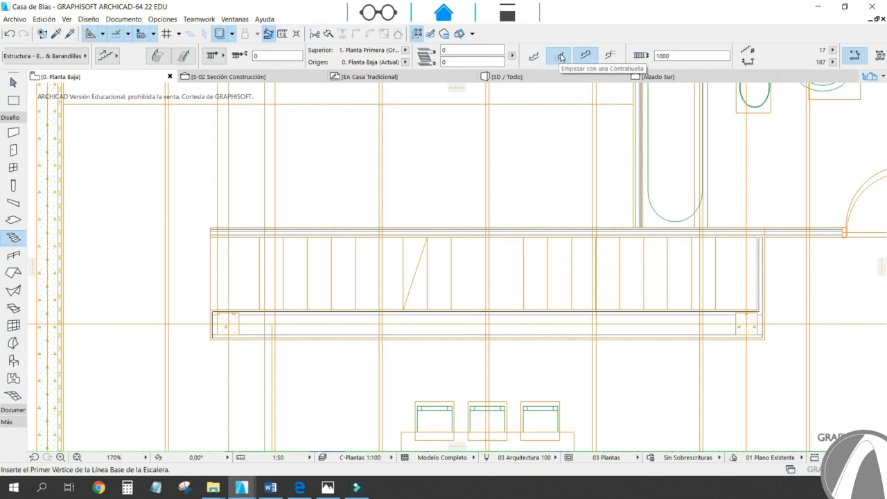
{"action": "left_click", "coordinate": [609, 55]}
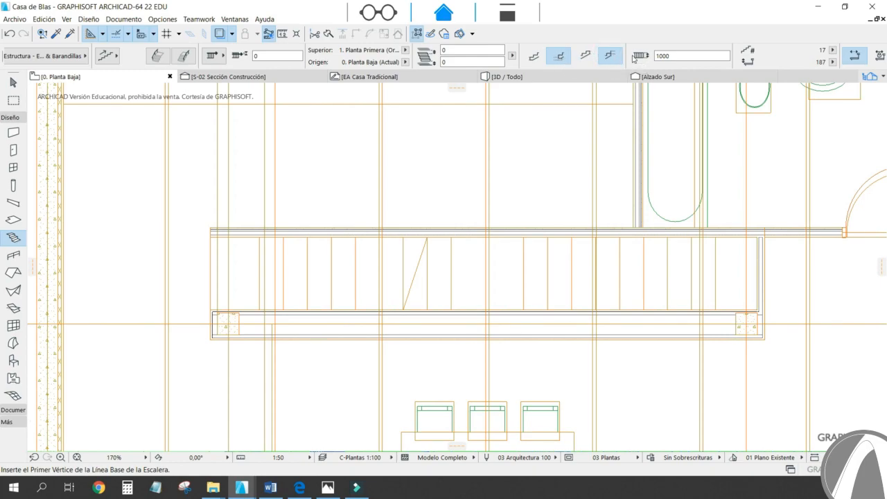
{"action": "double_click", "coordinate": [690, 57]}
{"action": "scroll", "coordinate": [665, 57], "scroll_direction": "down", "scroll_amount": 3}
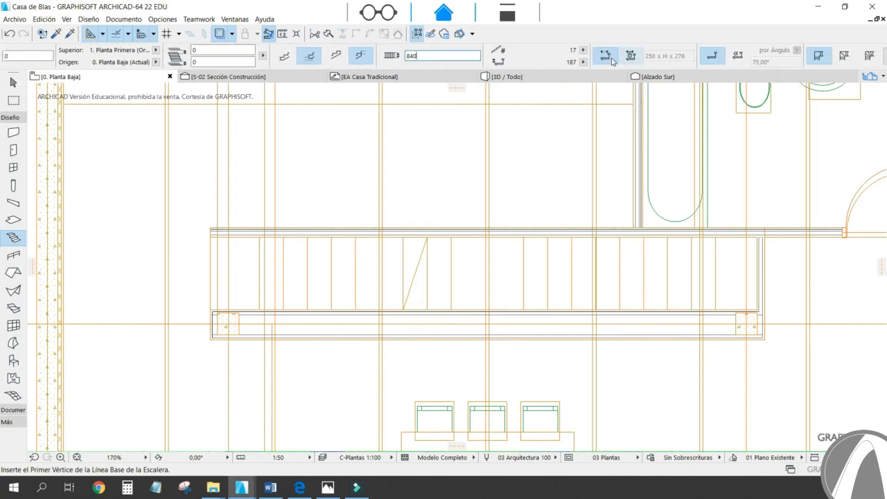
{"action": "left_click", "coordinate": [582, 51]}
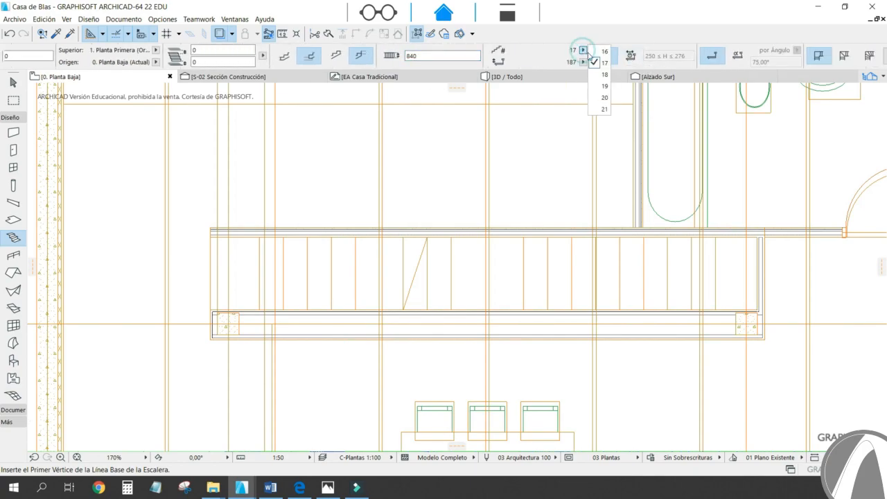
{"action": "left_click", "coordinate": [605, 80]}
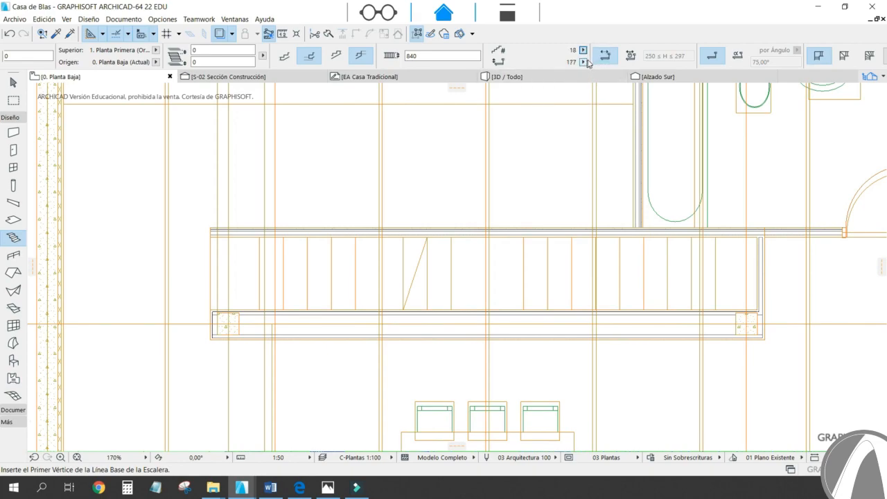
Step: Draw the first nine-riser flight along the upper edge of the plan's stair outline, from its first riser line to the start of the landing
{"action": "scroll", "coordinate": [593, 62], "scroll_direction": "up", "scroll_amount": 5}
{"action": "middle_click_drag", "start_coordinate": [335, 192], "coordinate": [416, 150]}
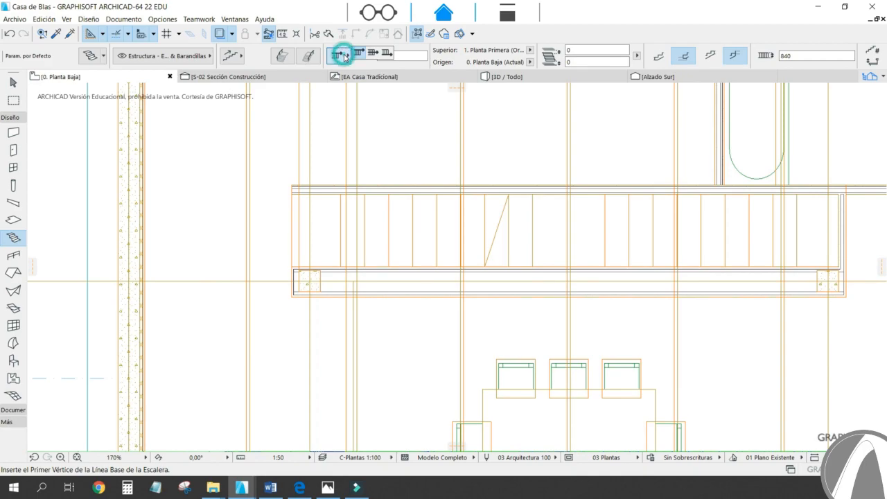
{"action": "scroll", "coordinate": [352, 208], "scroll_direction": "up", "scroll_amount": 5}
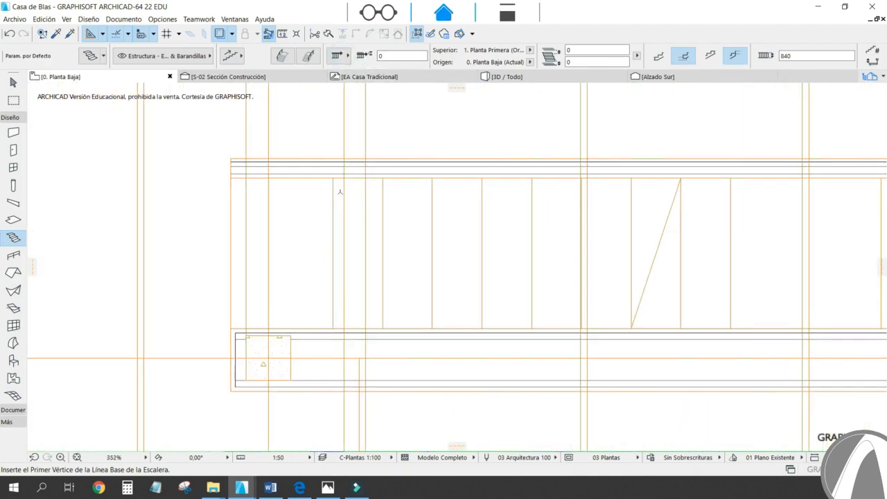
{"action": "left_click", "coordinate": [333, 176]}
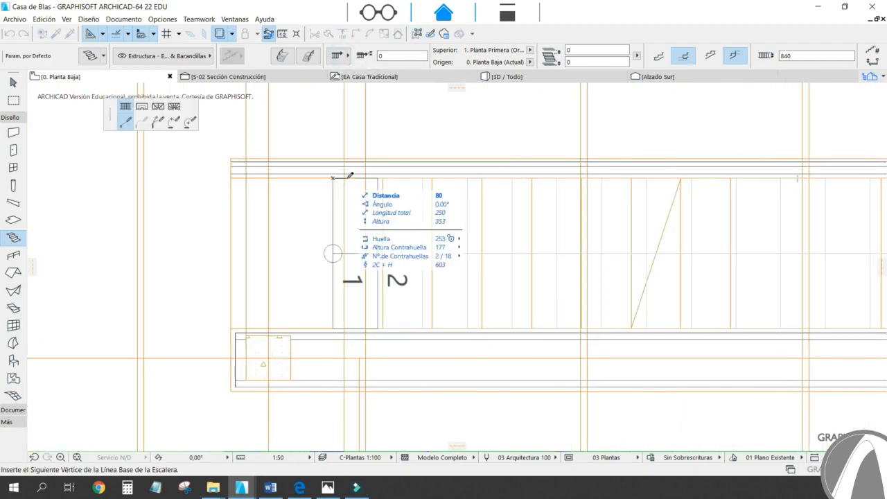
{"action": "scroll", "coordinate": [351, 175], "scroll_direction": "down", "scroll_amount": 4}
{"action": "middle_click_drag", "start_coordinate": [579, 200], "coordinate": [356, 192]}
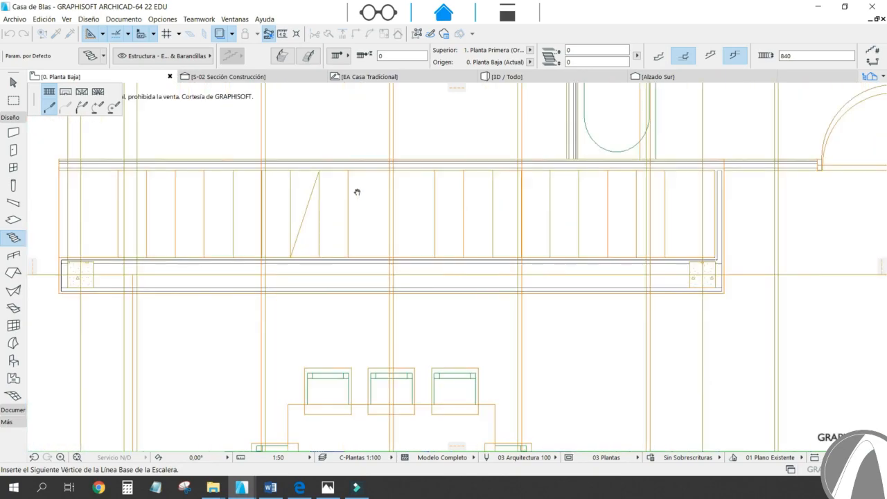
{"action": "middle_click_drag", "start_coordinate": [652, 168], "coordinate": [654, 144]}
{"action": "scroll", "coordinate": [653, 145], "scroll_direction": "up", "scroll_amount": 2}
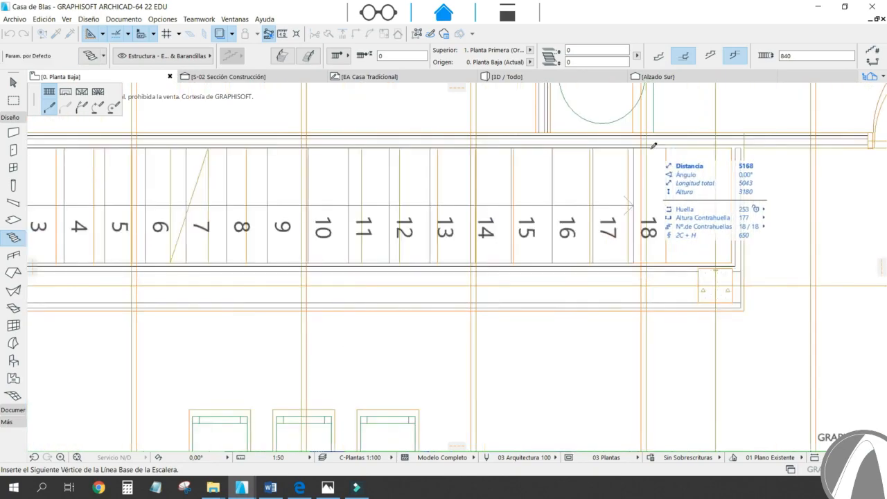
{"action": "middle_click_drag", "start_coordinate": [319, 184], "coordinate": [453, 185]}
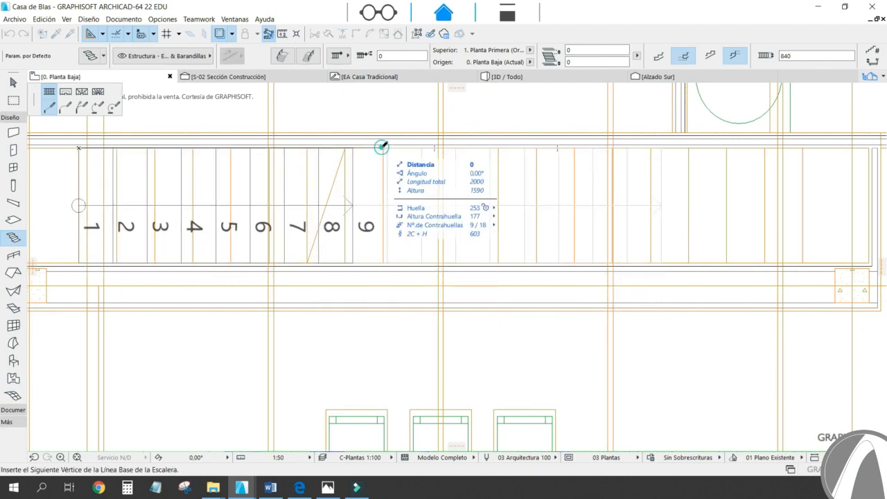
Step: Continue the stair with a landing segment across the gap between flights and the second flight to the outline's last riser line
{"action": "left_click", "coordinate": [65, 91]}
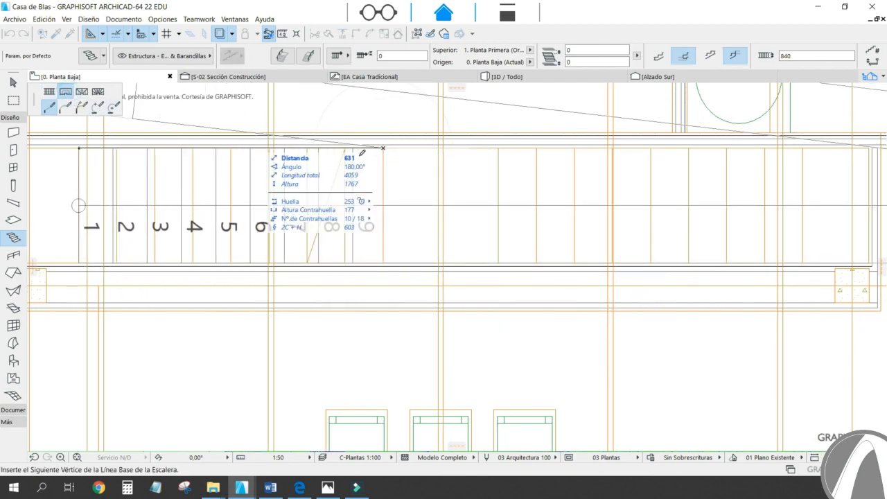
{"action": "left_click", "coordinate": [499, 147]}
{"action": "middle_click_drag", "start_coordinate": [632, 167], "coordinate": [493, 165]}
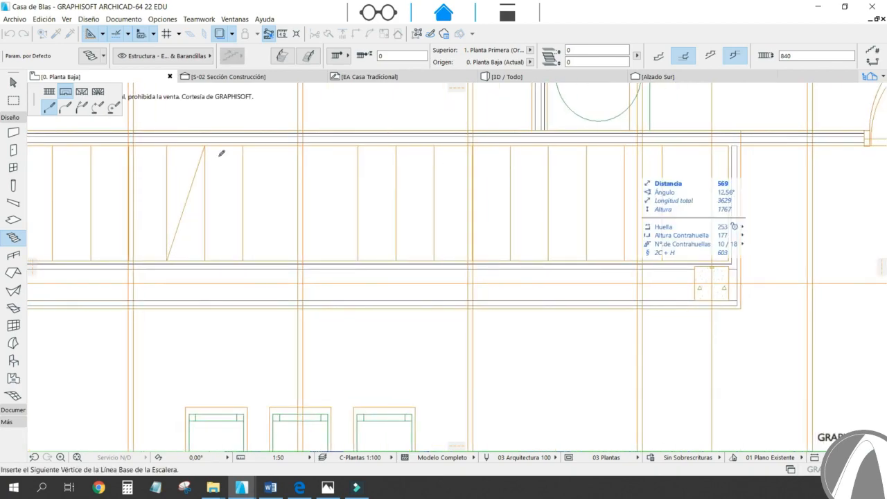
{"action": "left_click", "coordinate": [49, 91]}
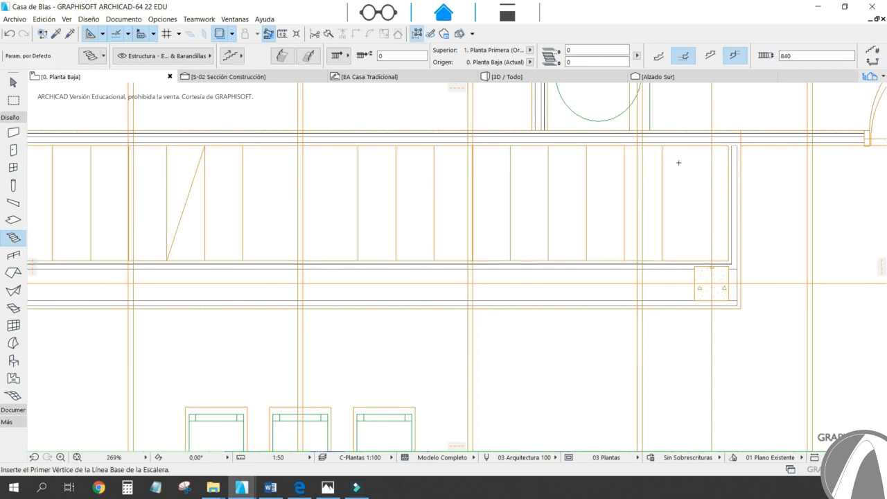
{"action": "key", "text": "Escape"}
Step: Bring the newly placed stair to the front of the display order
{"action": "left_click", "coordinate": [409, 204]}
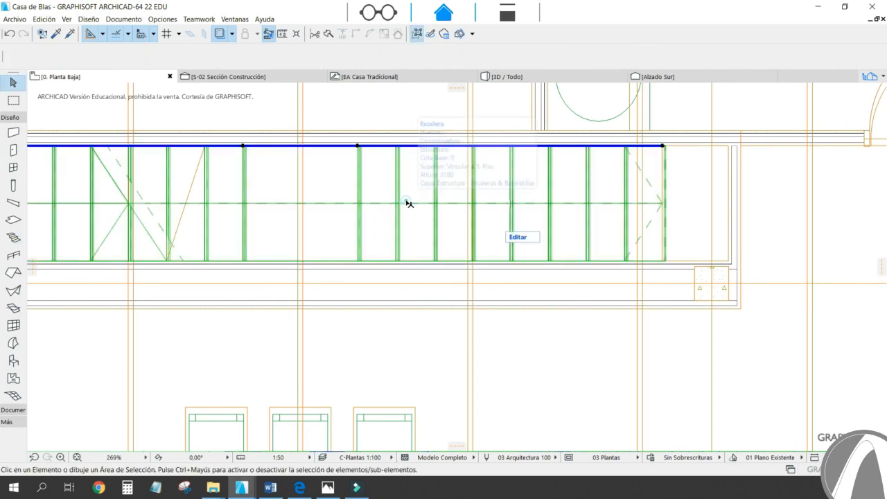
{"action": "right_click", "coordinate": [409, 203]}
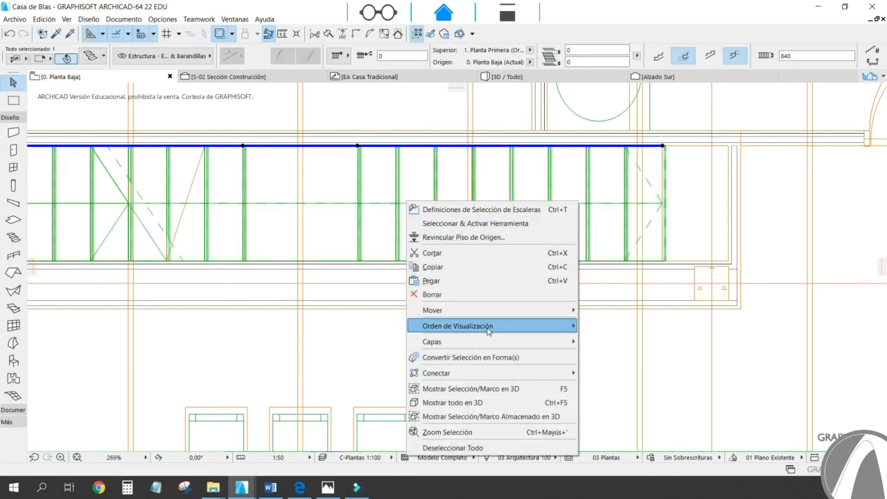
{"action": "mouse_move", "coordinate": [486, 325]}
{"action": "left_click", "coordinate": [614, 326]}
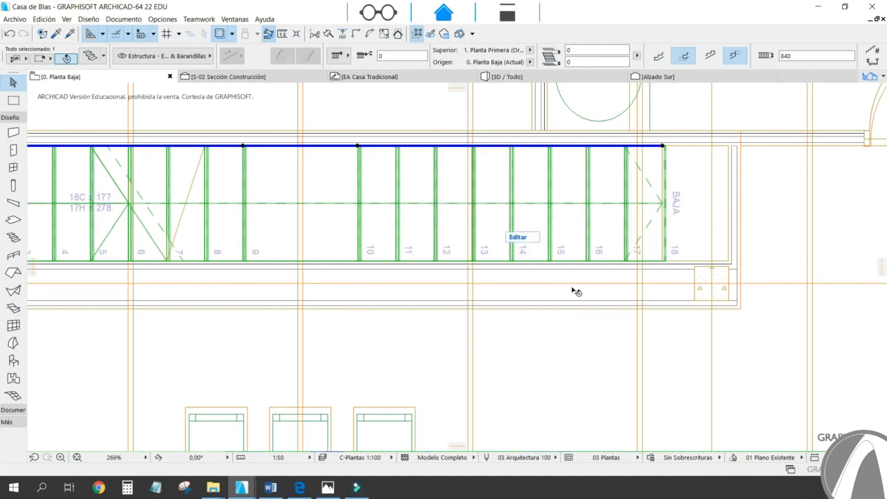
{"action": "scroll", "coordinate": [575, 291], "scroll_direction": "down", "scroll_amount": 3}
{"action": "key", "text": "Escape"}
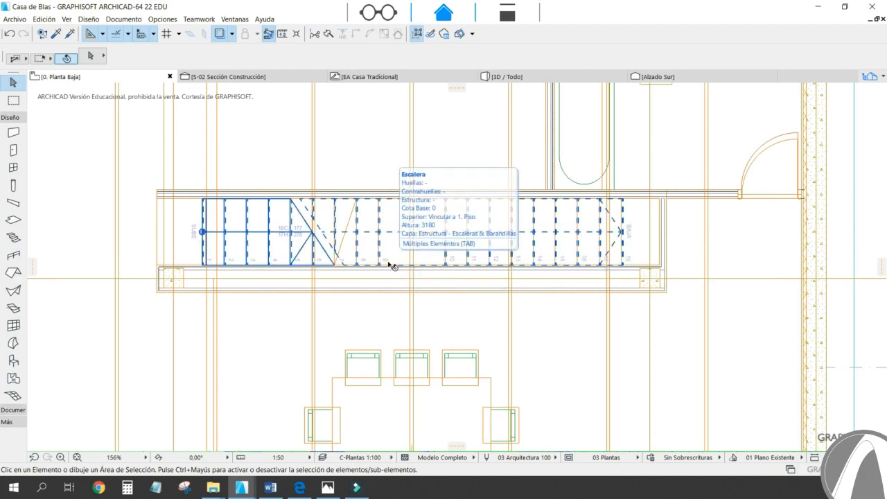
Step: Open the placed stair's settings and review its geometry, positioning, and rules and standards
{"action": "scroll", "coordinate": [208, 243], "scroll_direction": "up", "scroll_amount": 3}
{"action": "left_click", "coordinate": [251, 197]}
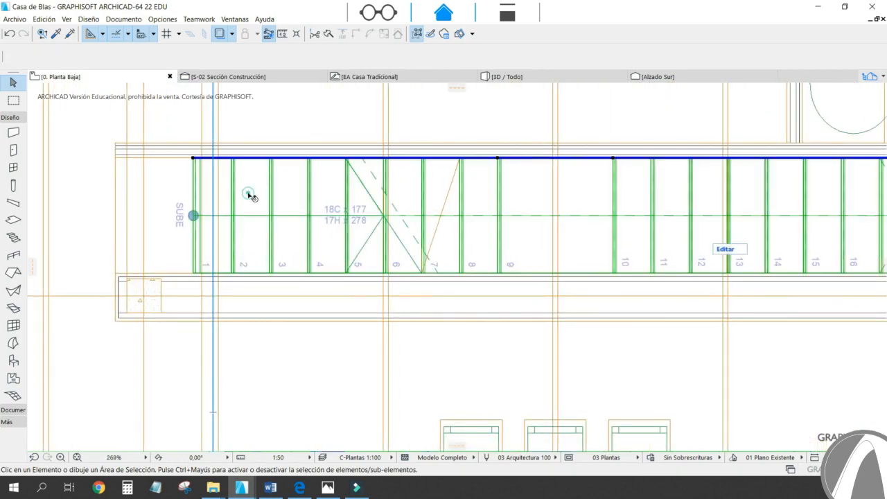
{"action": "double_click", "coordinate": [369, 181]}
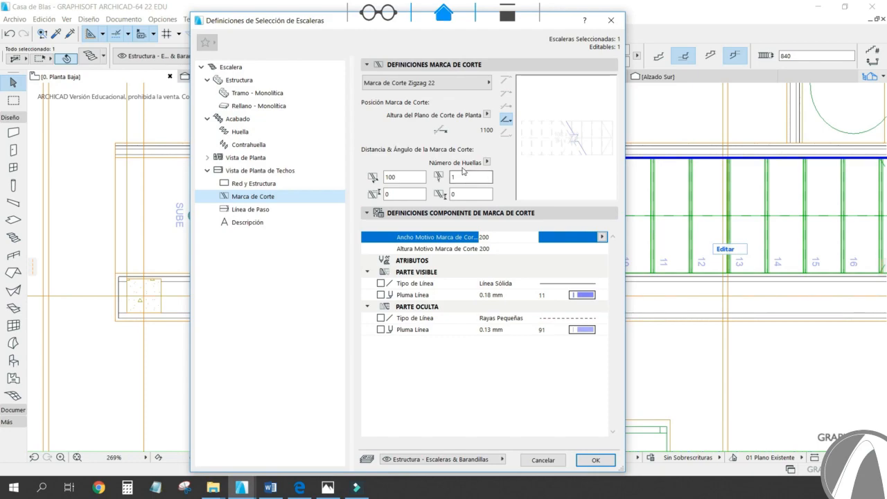
{"action": "left_click", "coordinate": [231, 67]}
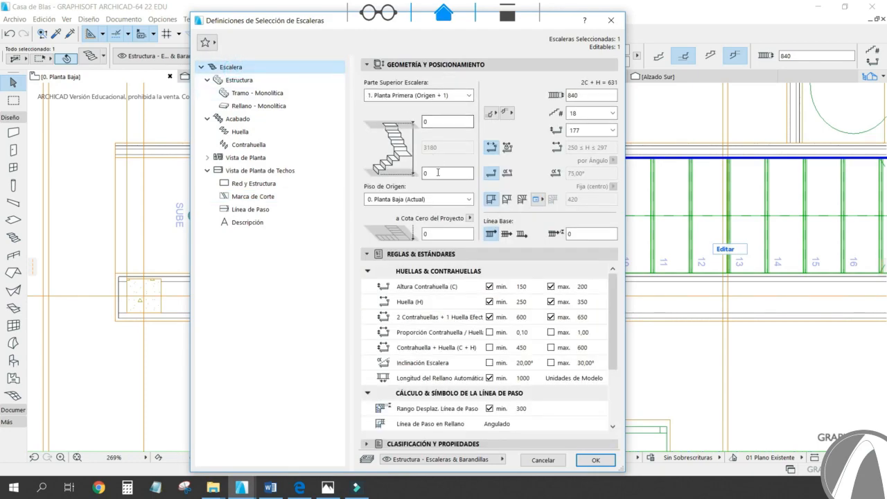
{"action": "left_click", "coordinate": [582, 98]}
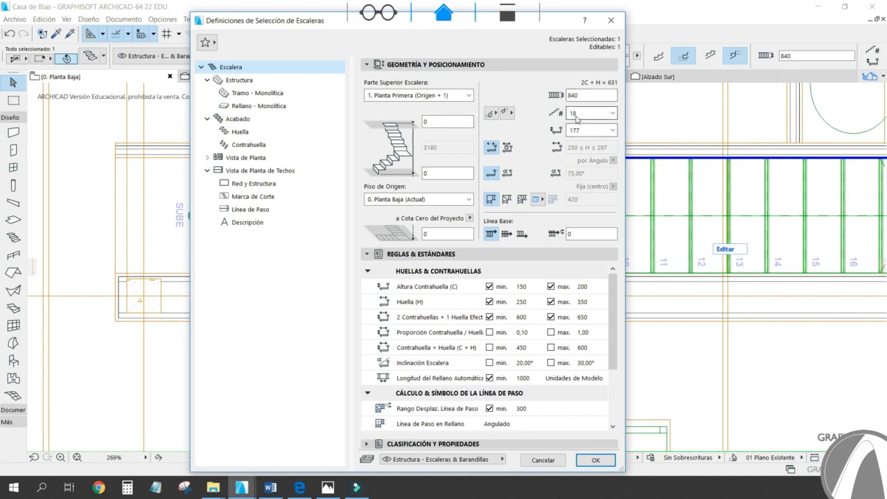
{"action": "left_click", "coordinate": [608, 232]}
{"action": "scroll", "coordinate": [611, 344], "scroll_direction": "down", "scroll_amount": 5}
{"action": "scroll", "coordinate": [613, 342], "scroll_direction": "up", "scroll_amount": 5}
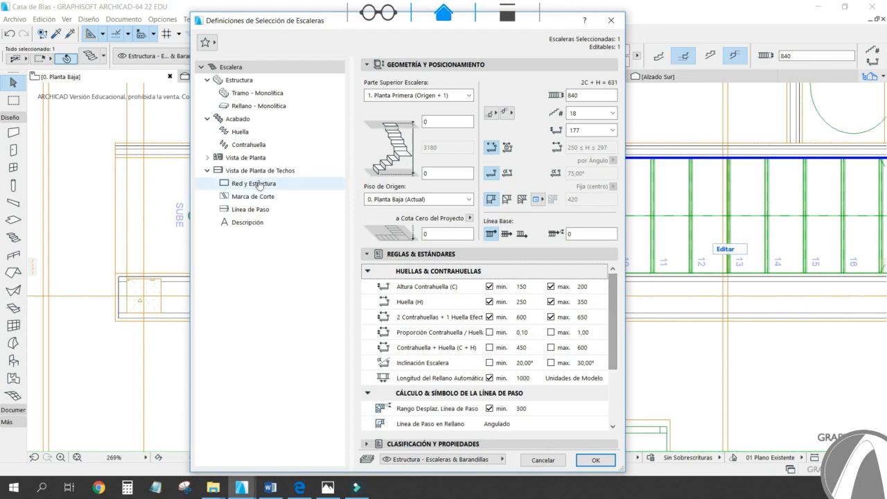
Step: Set the thickness of the stair's monolithic flight structure to 180 mm
{"action": "left_click", "coordinate": [244, 81]}
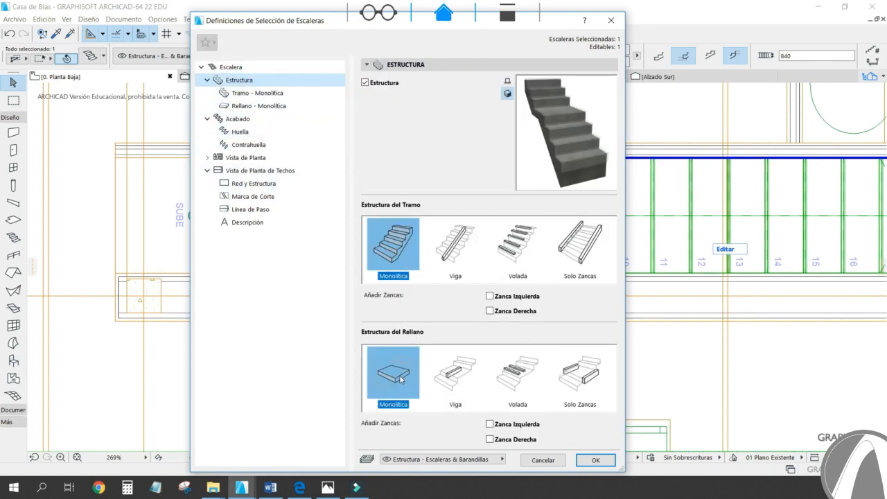
{"action": "left_click", "coordinate": [265, 93]}
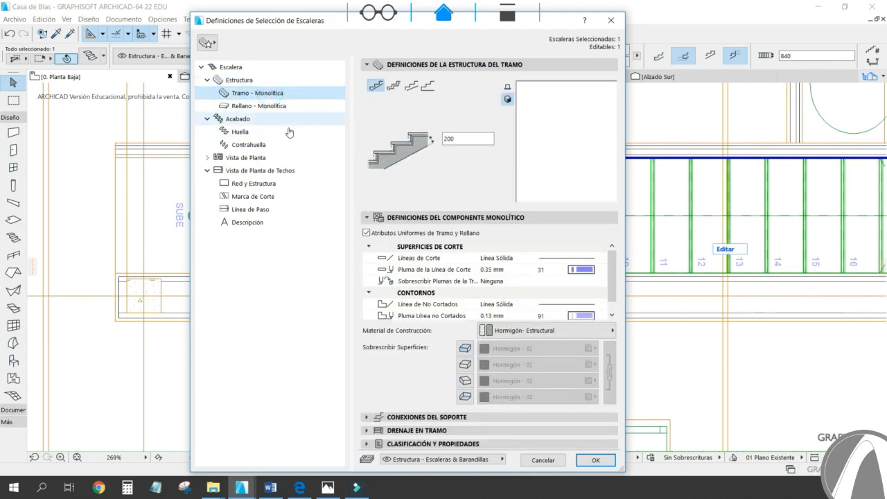
{"action": "double_click", "coordinate": [469, 142]}
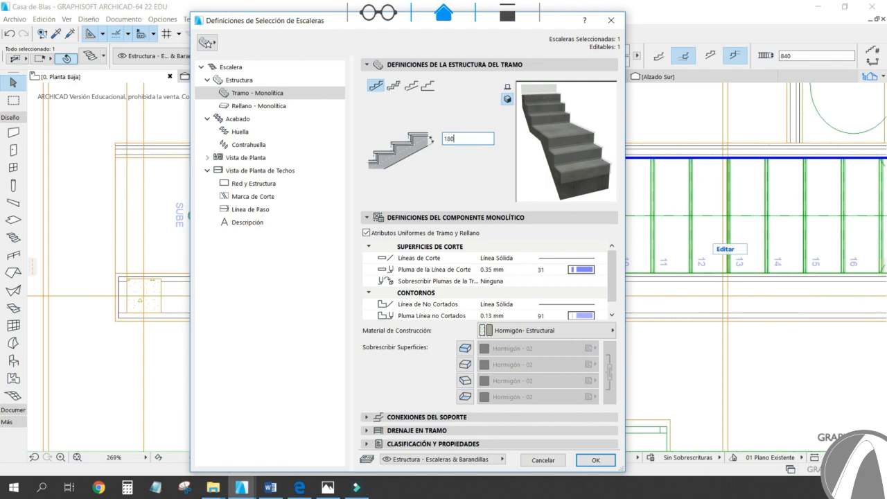
Step: Set the flight structure's building material to ST-06 Hormigón Armado - Estructural
{"action": "left_click_drag", "start_coordinate": [610, 271], "coordinate": [612, 285]}
{"action": "left_click", "coordinate": [589, 330]}
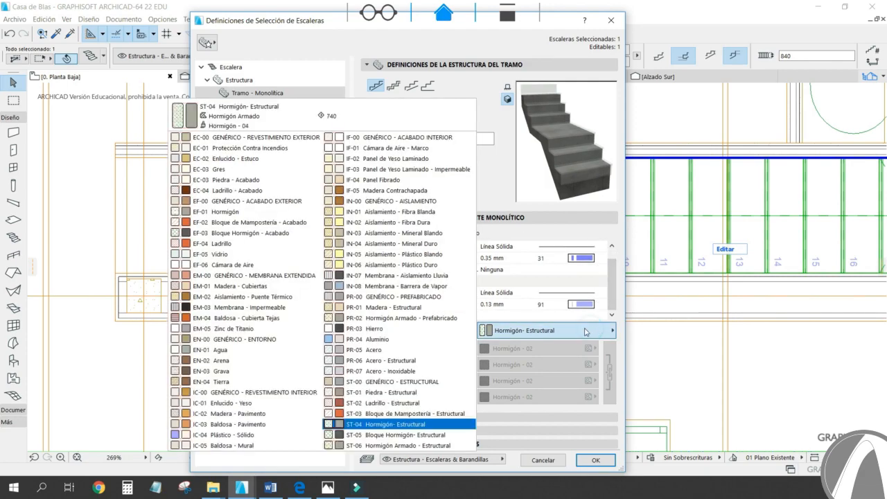
{"action": "left_click", "coordinate": [411, 446]}
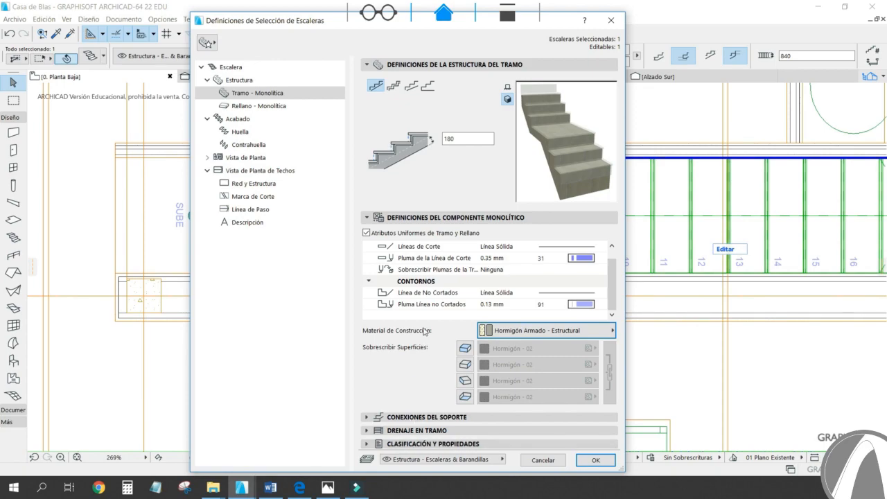
Step: Keep the vertical cut for the flight's starting support connection and set its dx offset to 40 mm
{"action": "left_click", "coordinate": [369, 416]}
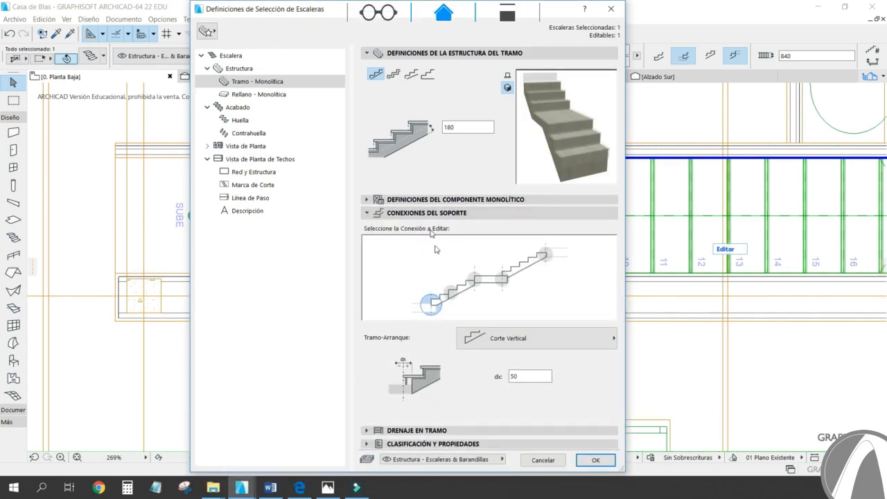
{"action": "left_click", "coordinate": [516, 339]}
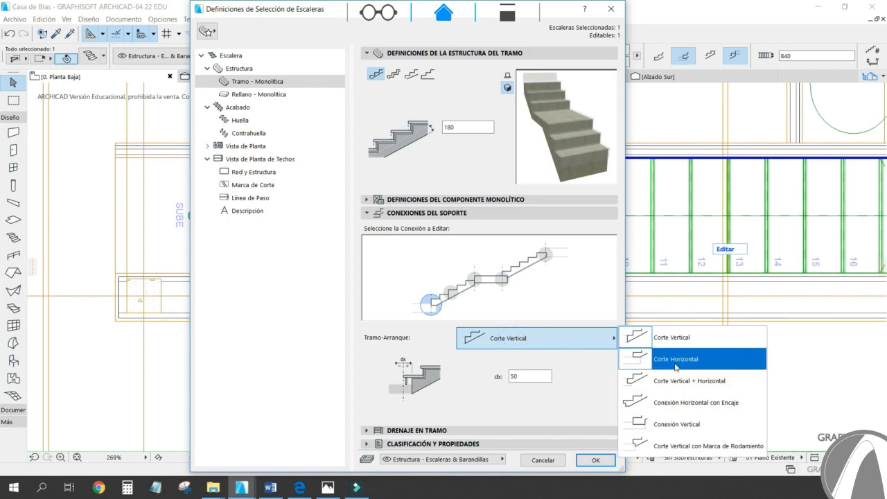
{"action": "left_click", "coordinate": [550, 338]}
{"action": "left_click", "coordinate": [530, 375]}
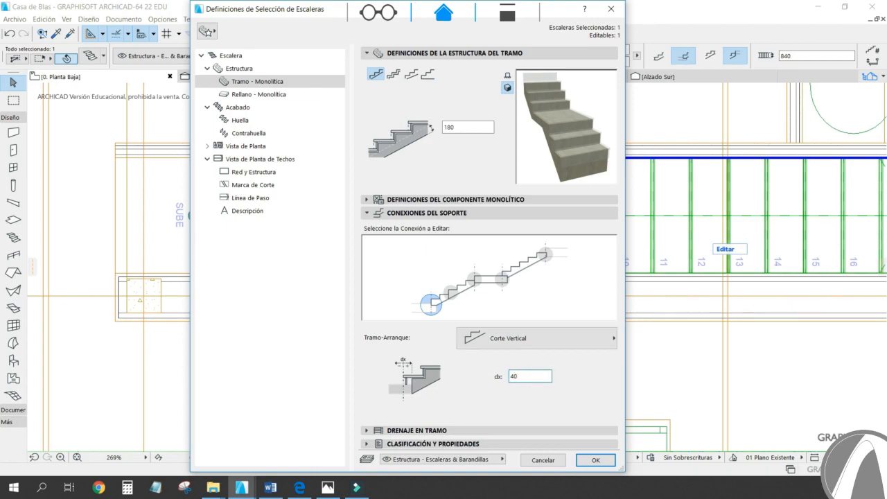
{"action": "left_click", "coordinate": [367, 214]}
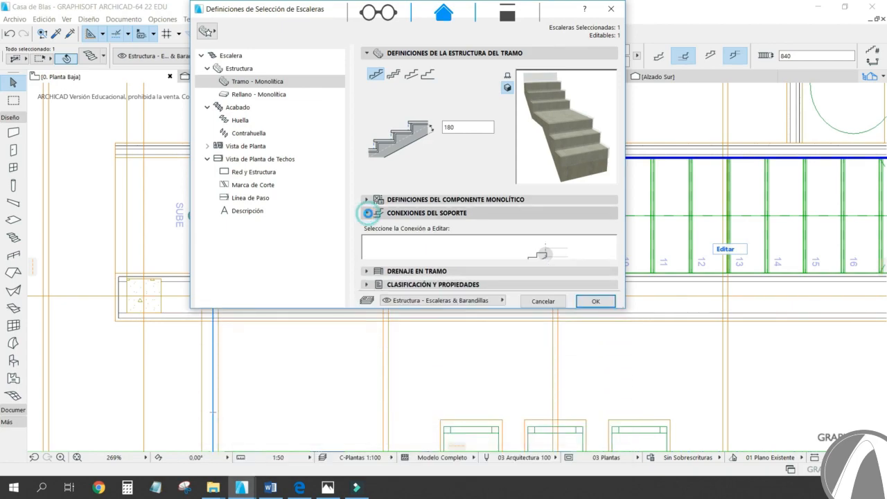
Step: Set the monolithic landing's thickness to 180 mm with Hormigón Armado - Estructural as its building material
{"action": "left_click", "coordinate": [258, 93]}
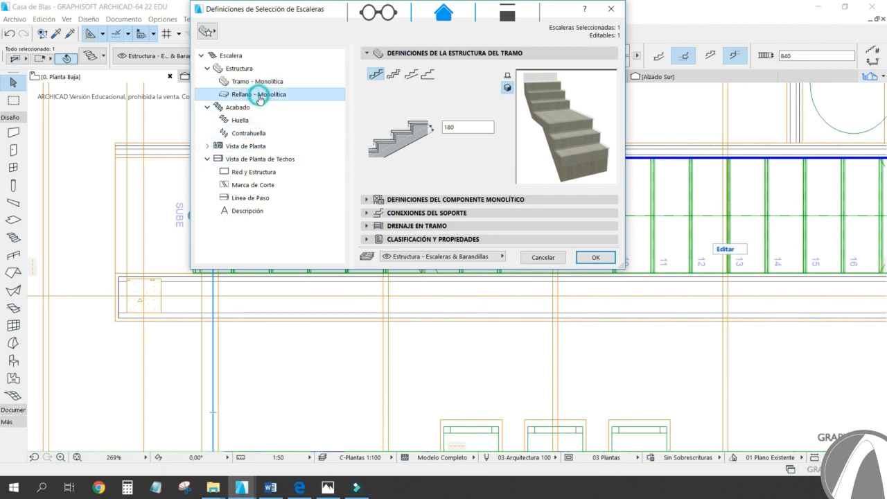
{"action": "left_click", "coordinate": [462, 133]}
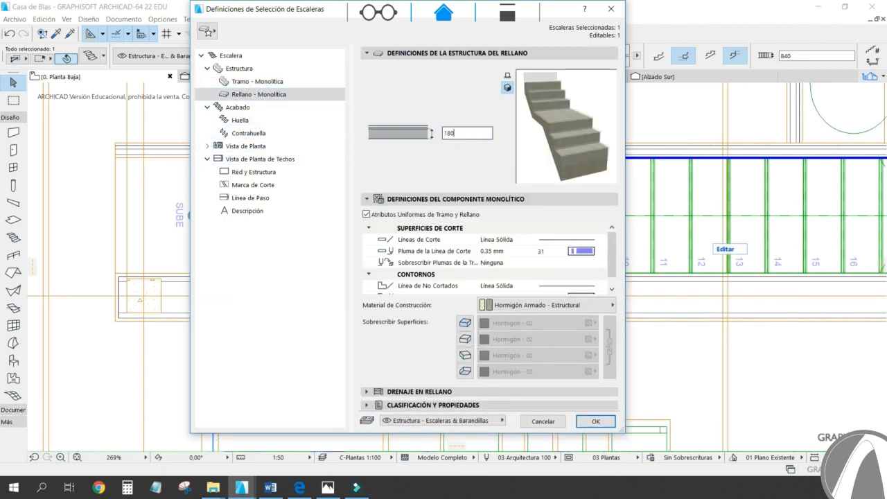
{"action": "left_click", "coordinate": [563, 306]}
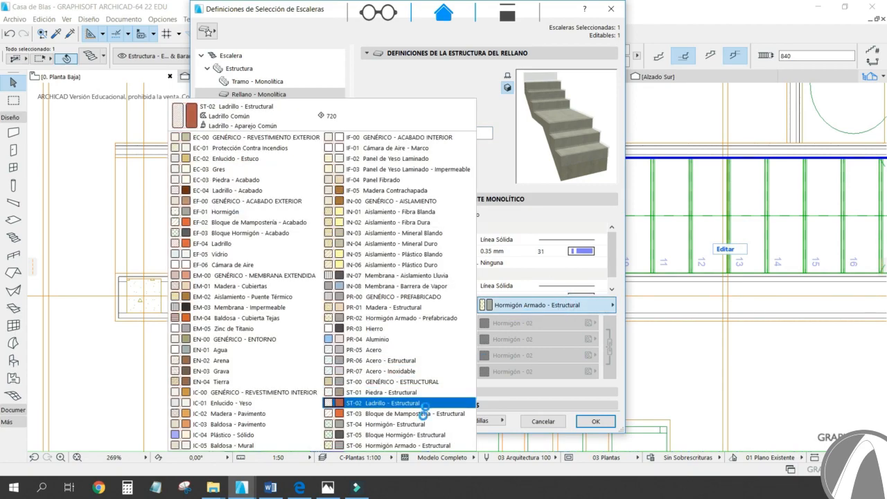
{"action": "left_click", "coordinate": [419, 445]}
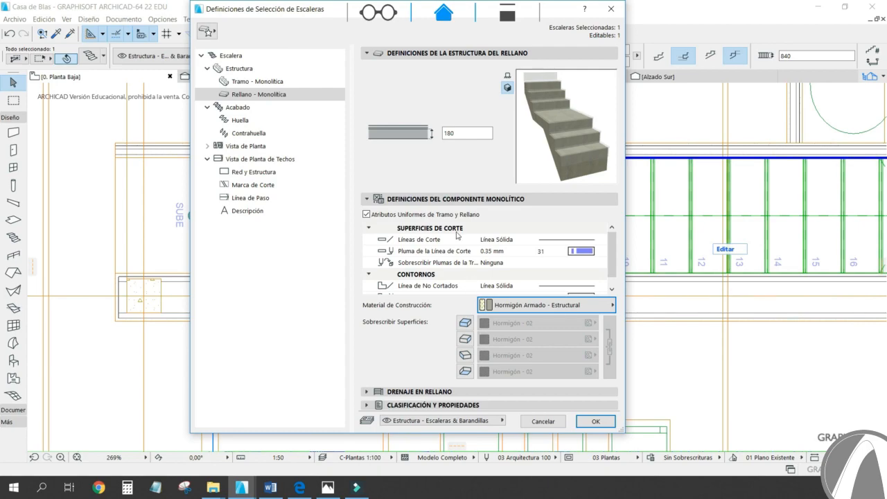
Step: Override all four surfaces of the flight's monolithic component with Hormigón - 02 and check the landing's matching surfaces
{"action": "left_click", "coordinate": [257, 81]}
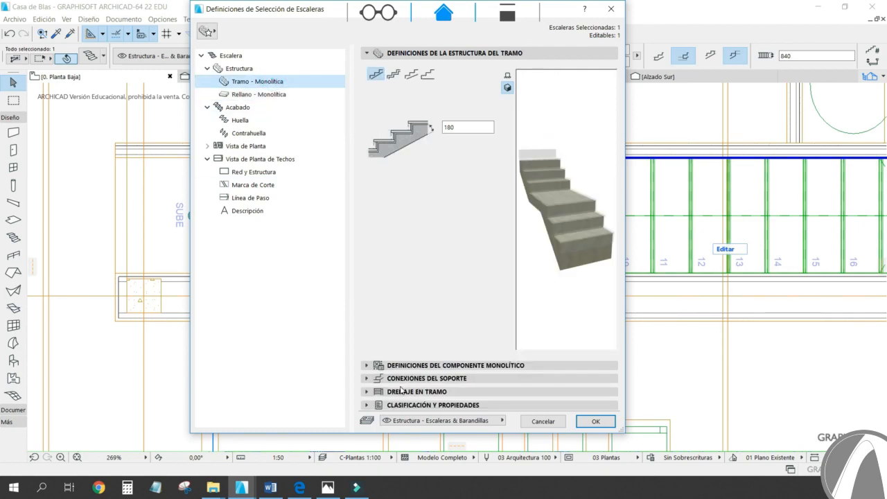
{"action": "left_click", "coordinate": [366, 366]}
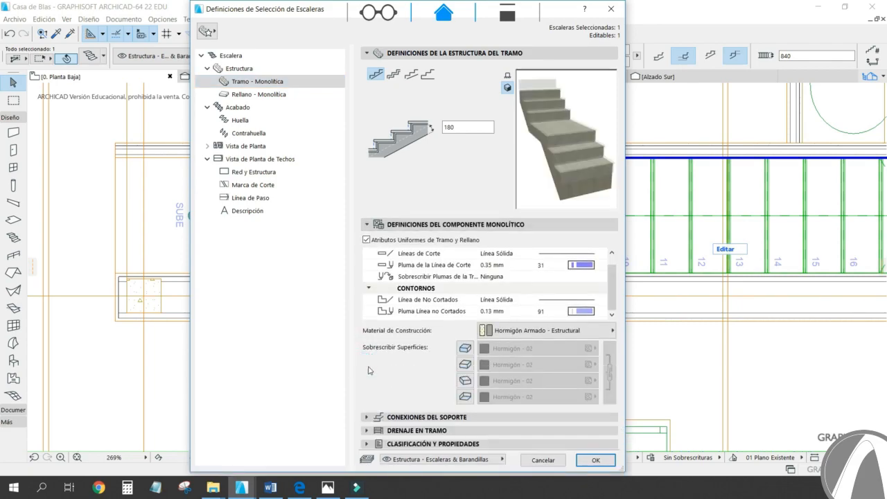
{"action": "left_click", "coordinate": [466, 348]}
{"action": "left_click", "coordinate": [465, 364]}
{"action": "left_click", "coordinate": [465, 381]}
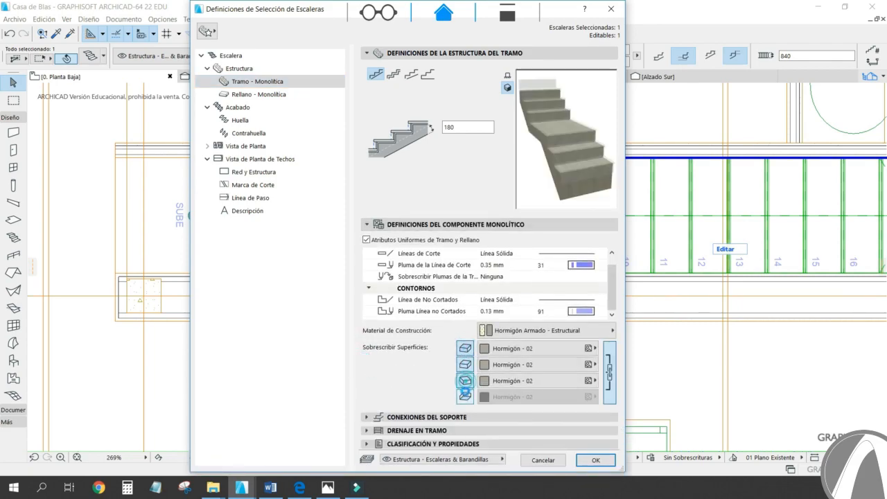
{"action": "left_click", "coordinate": [465, 397]}
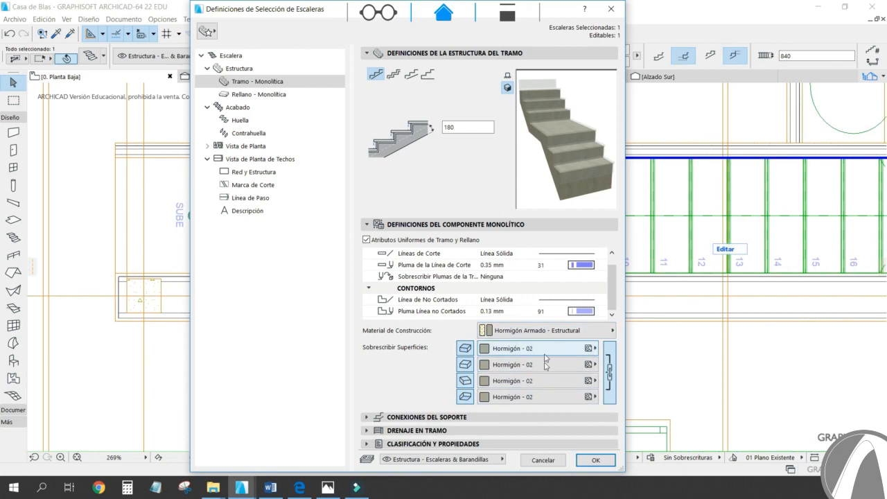
{"action": "left_click", "coordinate": [271, 99]}
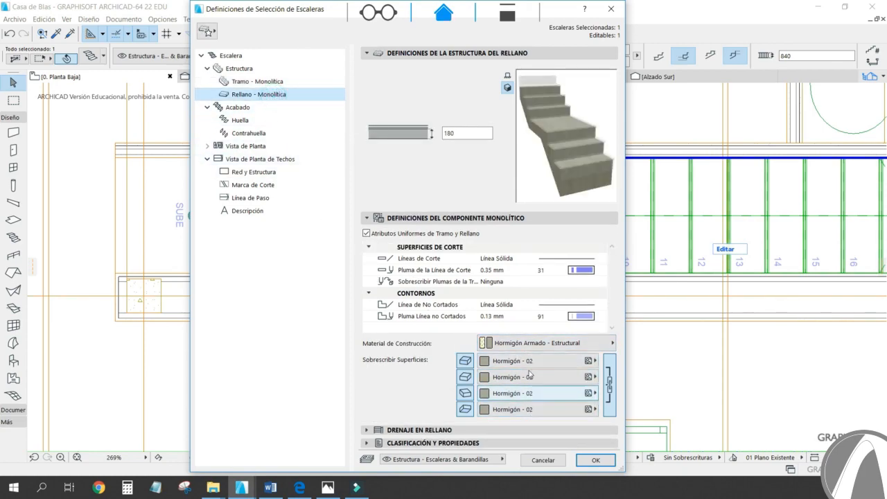
Step: Set the tread finish to 30 mm thickness and 0 mm front overhang, with a nosing rounded only on its upper edge
{"action": "left_click", "coordinate": [238, 107]}
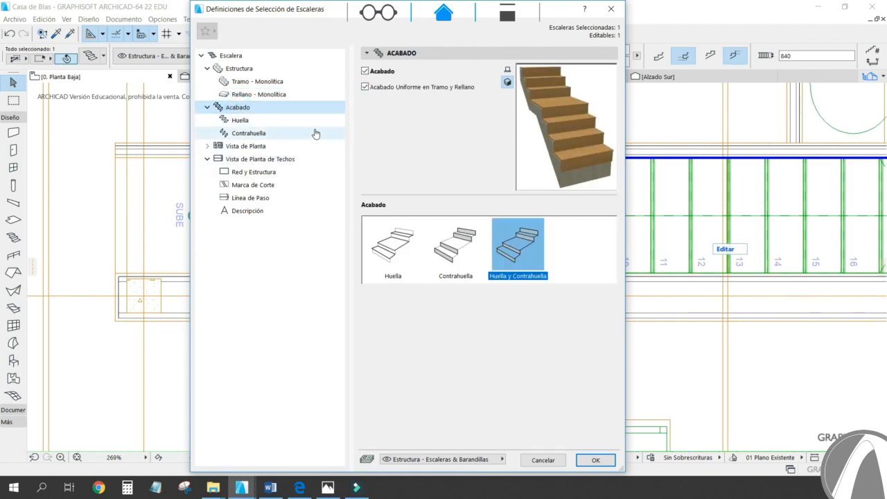
{"action": "left_click", "coordinate": [254, 122]}
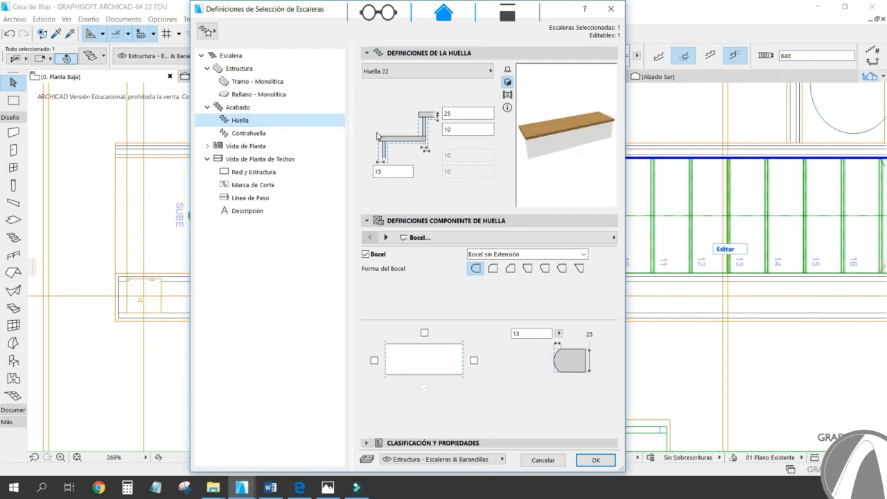
{"action": "left_click", "coordinate": [449, 113]}
{"action": "type", "text": "30"}
{"action": "key", "text": "Tab"}
{"action": "left_click", "coordinate": [392, 170]}
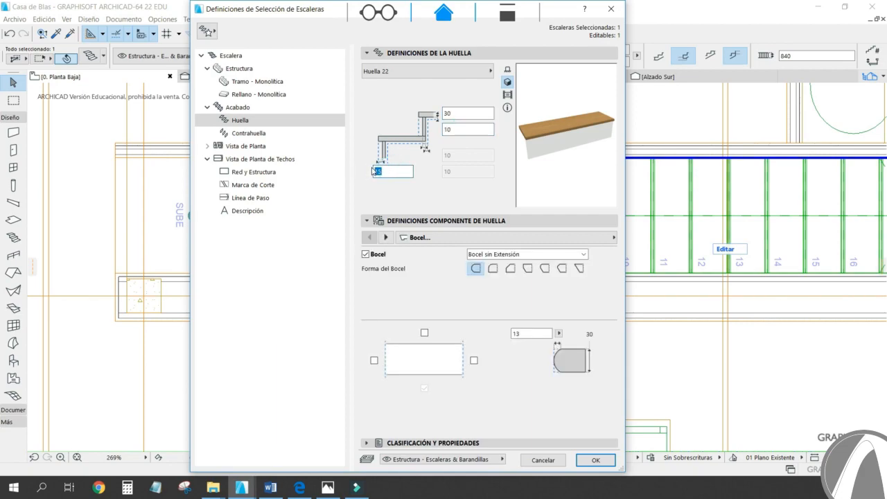
{"action": "left_click", "coordinate": [491, 271]}
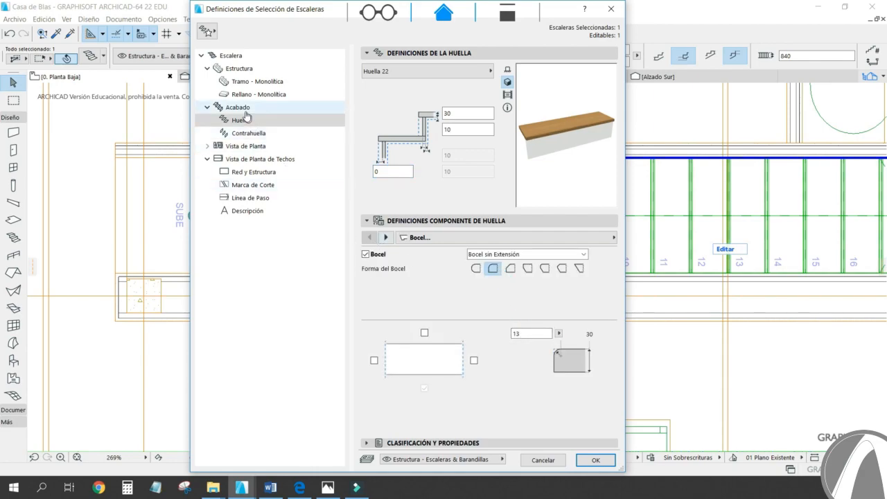
Step: Set the riser finish to 30 mm thickness and its building material to EC-03 Piedra - Acabado
{"action": "left_click", "coordinate": [249, 133]}
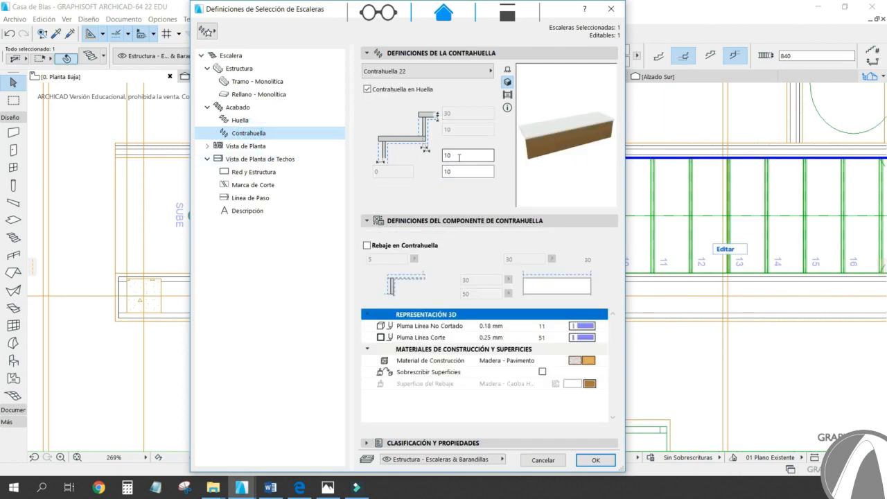
{"action": "key", "text": "Tab"}
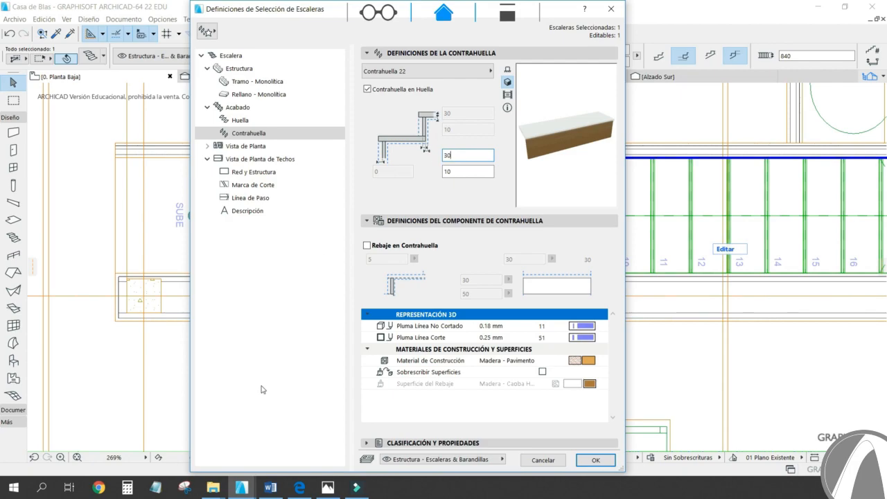
{"action": "left_click", "coordinate": [593, 362]}
{"action": "left_click", "coordinate": [589, 361]}
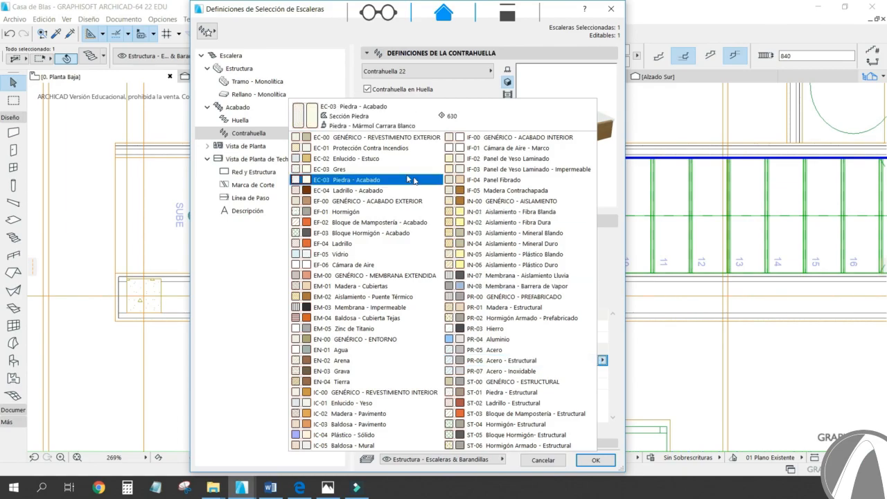
{"action": "left_click", "coordinate": [370, 181]}
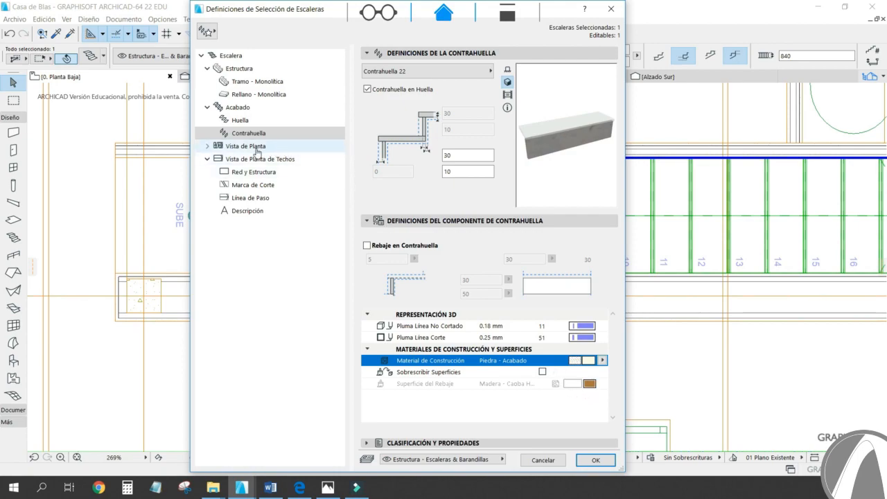
Step: Change the tread's building material to EC-03 Piedra - Acabado and check its groove settings
{"action": "left_click", "coordinate": [240, 121]}
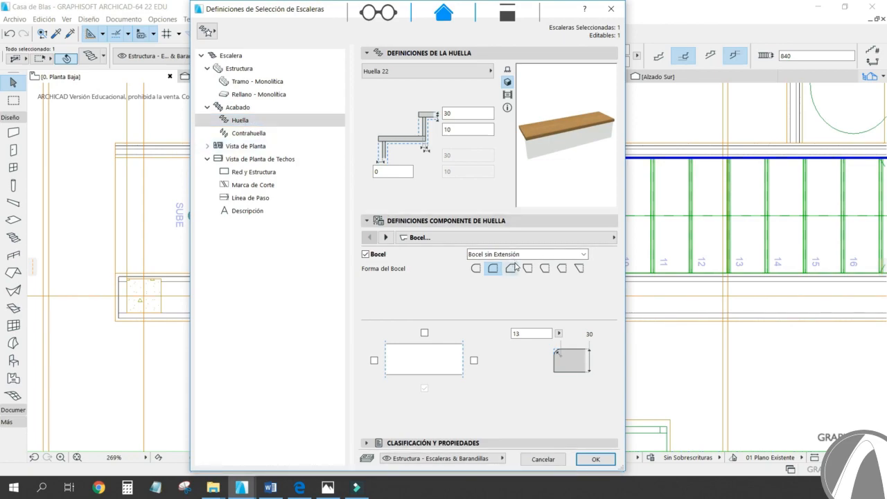
{"action": "left_click", "coordinate": [375, 236]}
{"action": "left_click", "coordinate": [385, 237]}
{"action": "left_click", "coordinate": [384, 238]}
{"action": "left_click", "coordinate": [385, 237]}
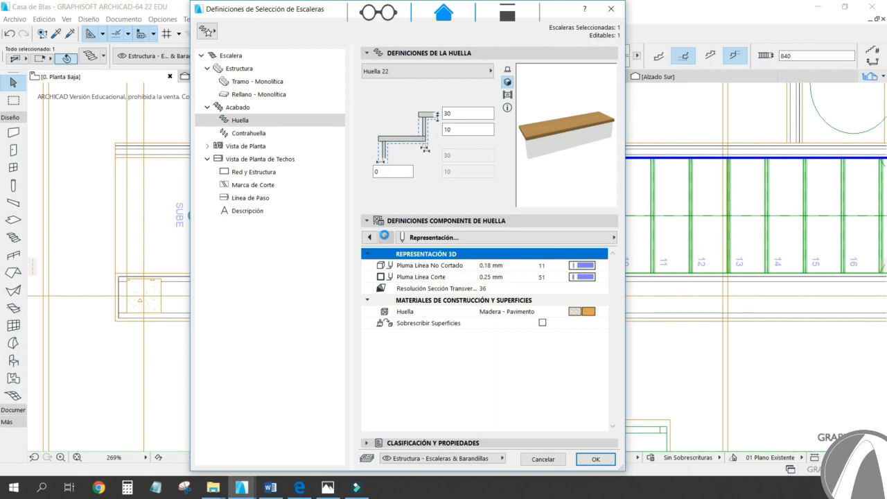
{"action": "left_click", "coordinate": [586, 314]}
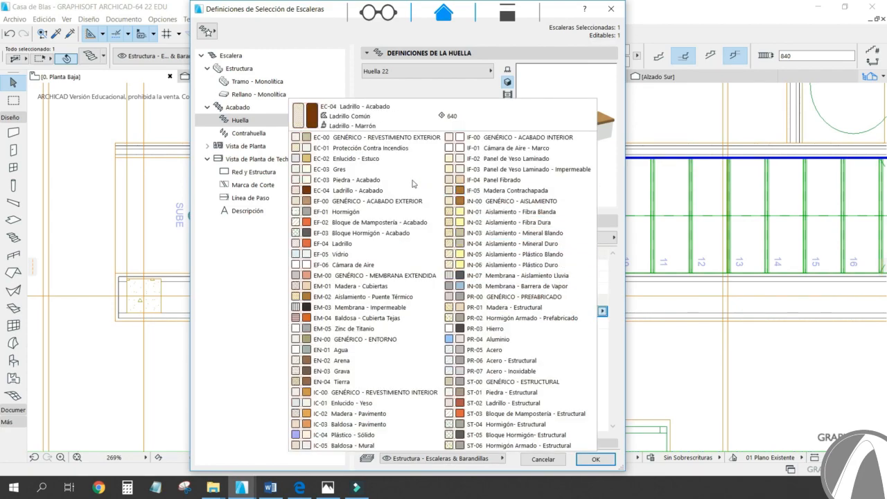
{"action": "left_click", "coordinate": [375, 179]}
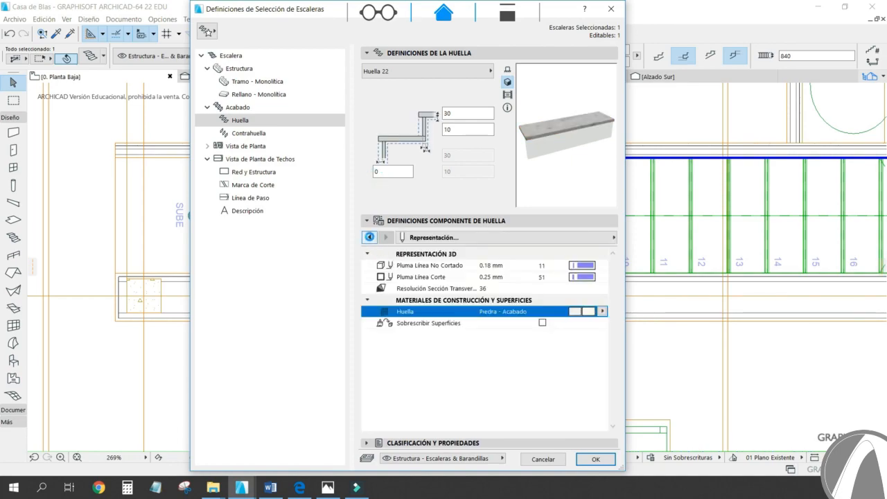
{"action": "left_click", "coordinate": [370, 237]}
{"action": "left_click", "coordinate": [369, 237]}
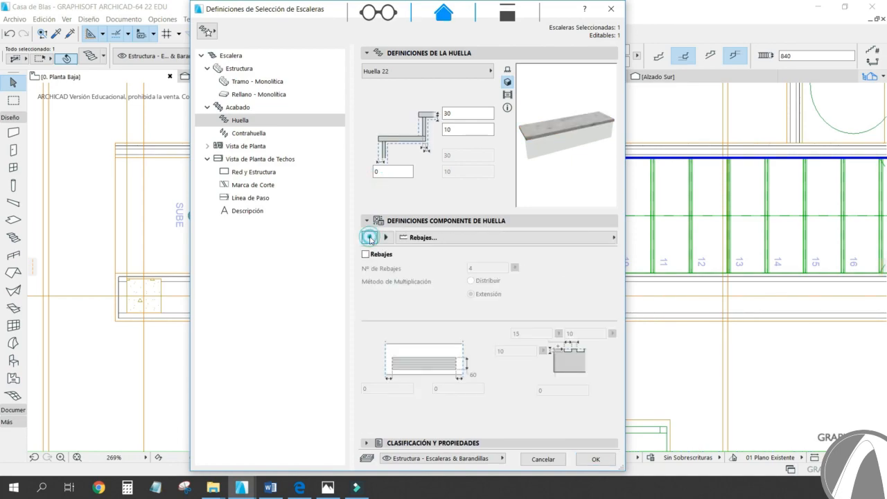
Step: For the floor-plan view on Piso Relevante, disable Por Opciones de Vista de Modelo for the symbol components and test the Línea de Paso display
{"action": "left_click", "coordinate": [208, 147]}
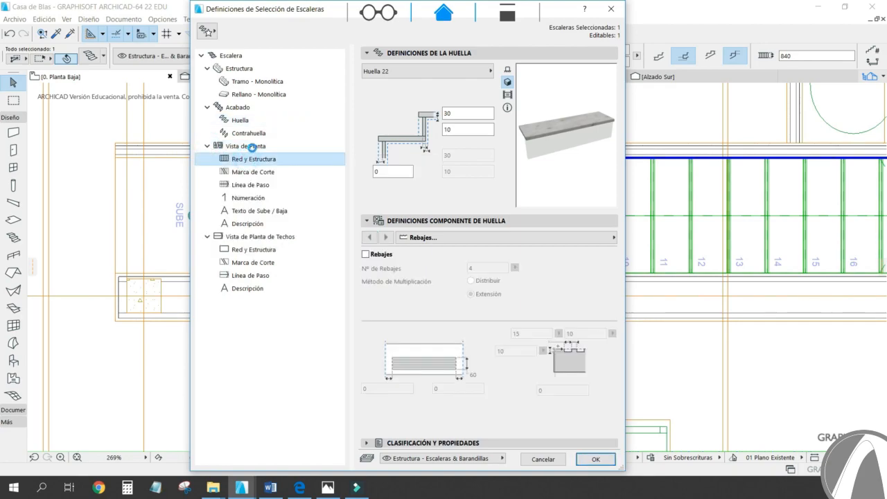
{"action": "left_click", "coordinate": [253, 148]}
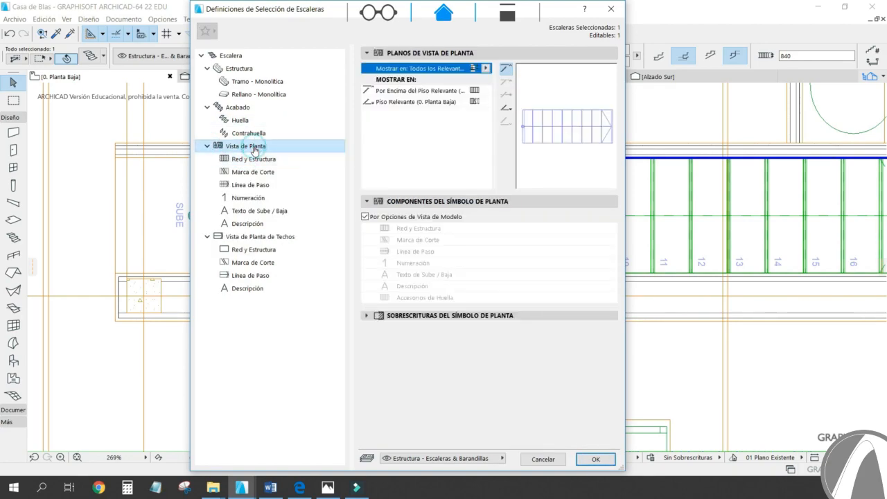
{"action": "left_click", "coordinate": [439, 91]}
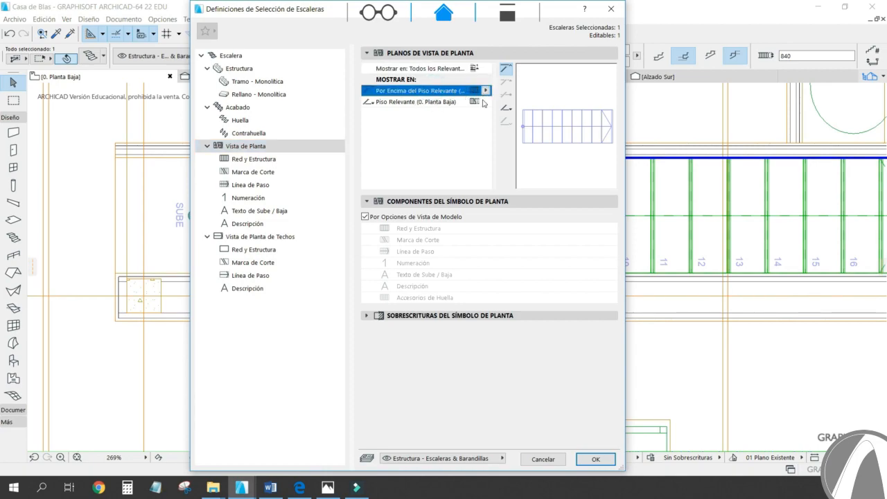
{"action": "left_click", "coordinate": [440, 103]}
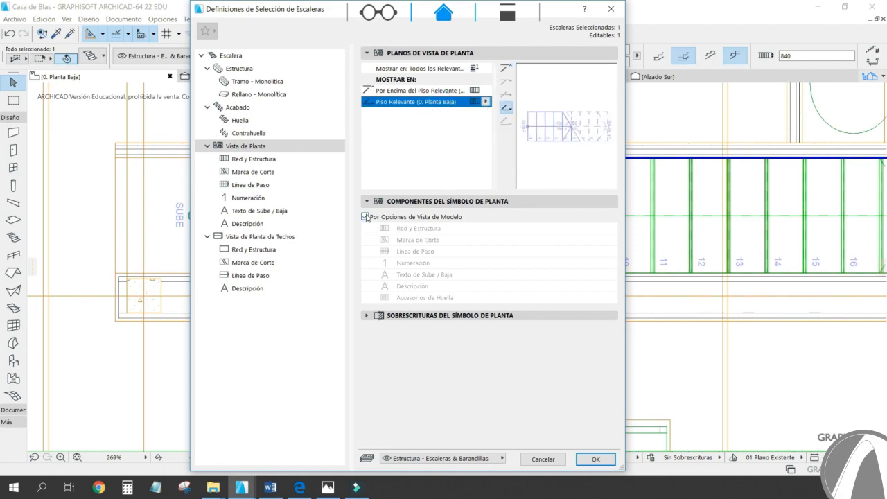
{"action": "left_click", "coordinate": [366, 201]}
{"action": "left_click", "coordinate": [367, 201]}
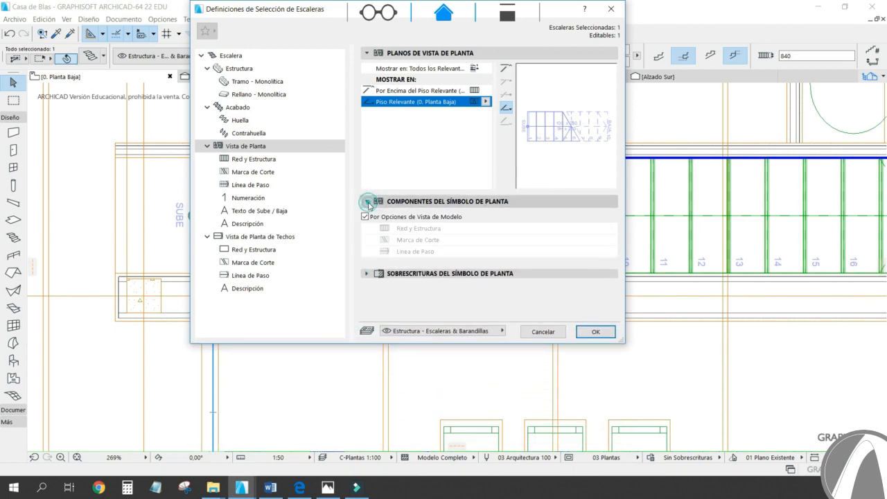
{"action": "left_click", "coordinate": [365, 217]}
{"action": "left_click", "coordinate": [429, 240]}
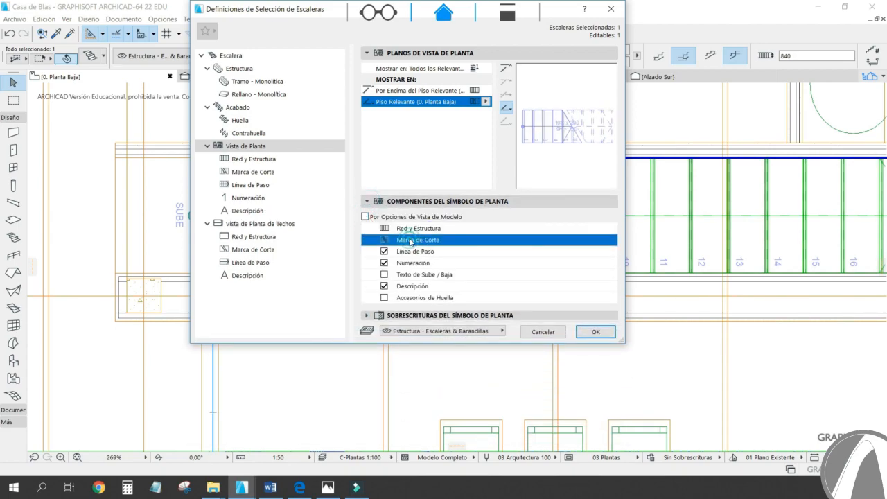
{"action": "left_click", "coordinate": [385, 253]}
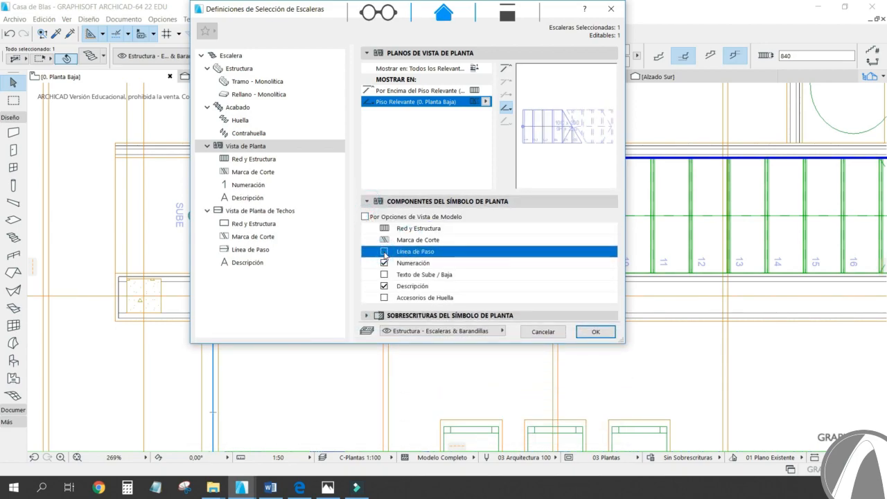
{"action": "left_click", "coordinate": [385, 252]}
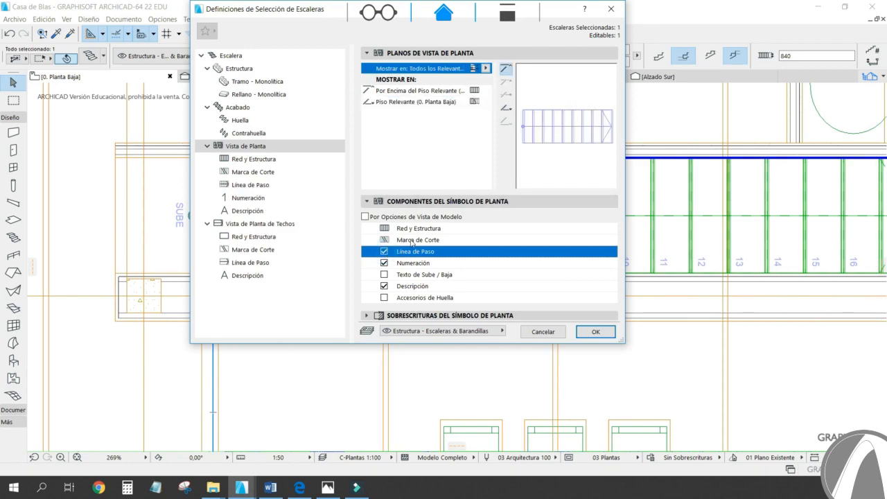
Step: Check the plan view's Red y Estructura line types and pens, and preview the grid on the relevant floor
{"action": "left_click", "coordinate": [262, 160]}
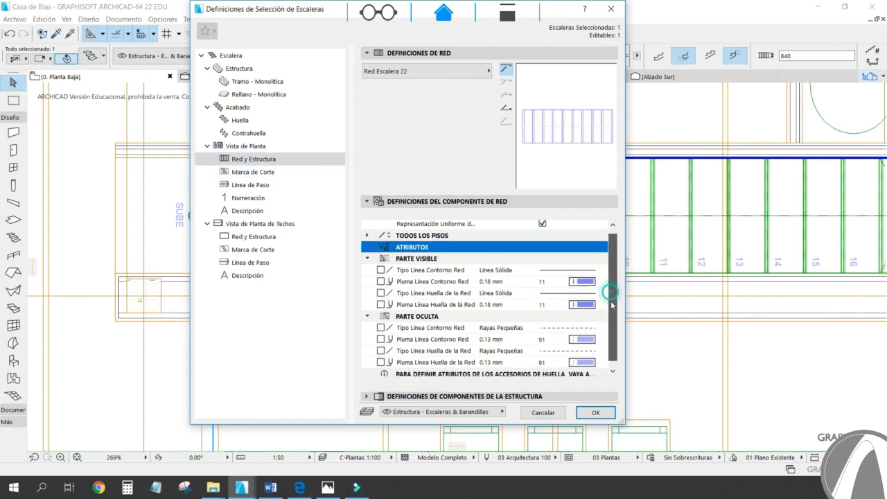
{"action": "scroll", "coordinate": [613, 293], "scroll_direction": "down", "scroll_amount": 1}
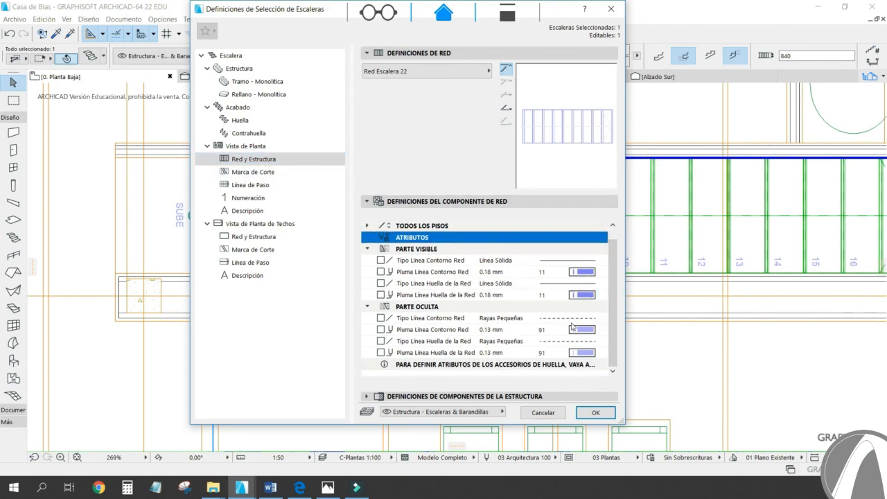
{"action": "left_click", "coordinate": [411, 72]}
{"action": "left_click", "coordinate": [412, 72]}
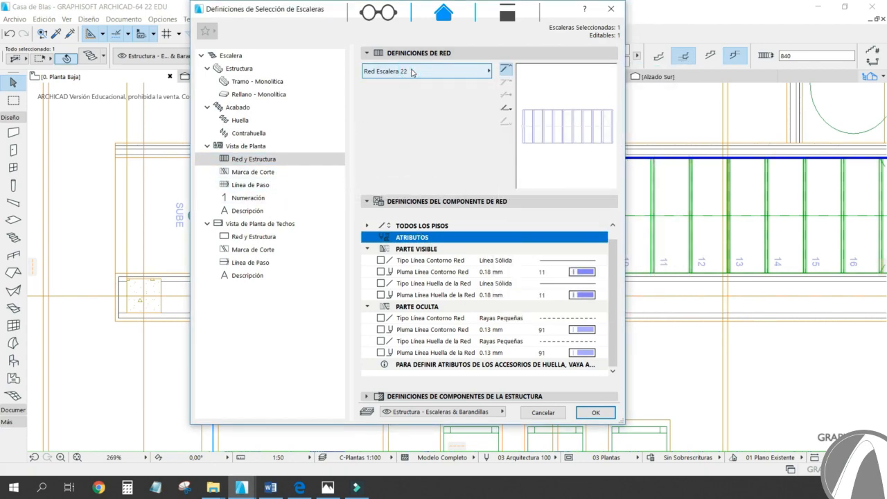
{"action": "left_click", "coordinate": [506, 108]}
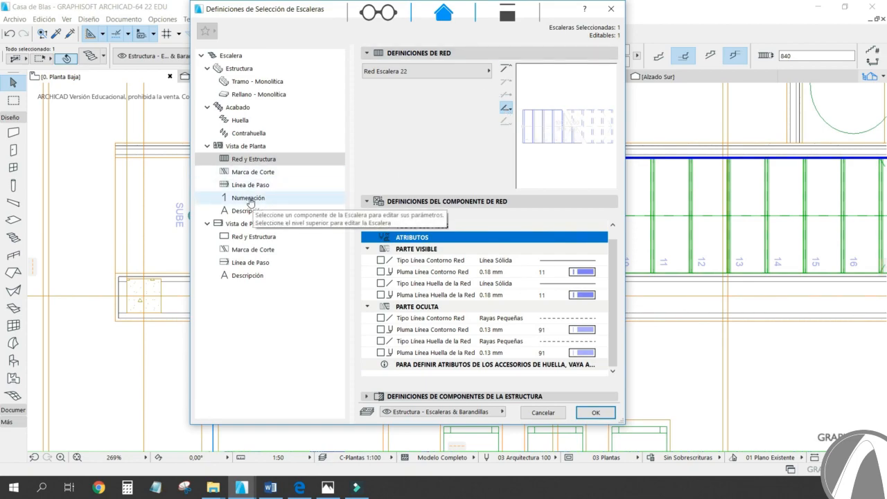
Step: Hide the Descripción component of the floor-plan symbol, keep Numeración displayed, and preview the symbol on the relevant floor
{"action": "left_click", "coordinate": [248, 147]}
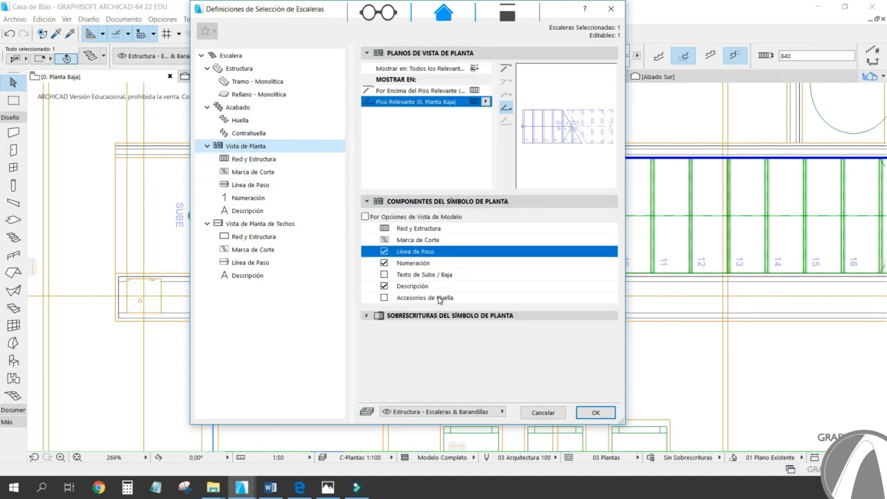
{"action": "left_click", "coordinate": [384, 264]}
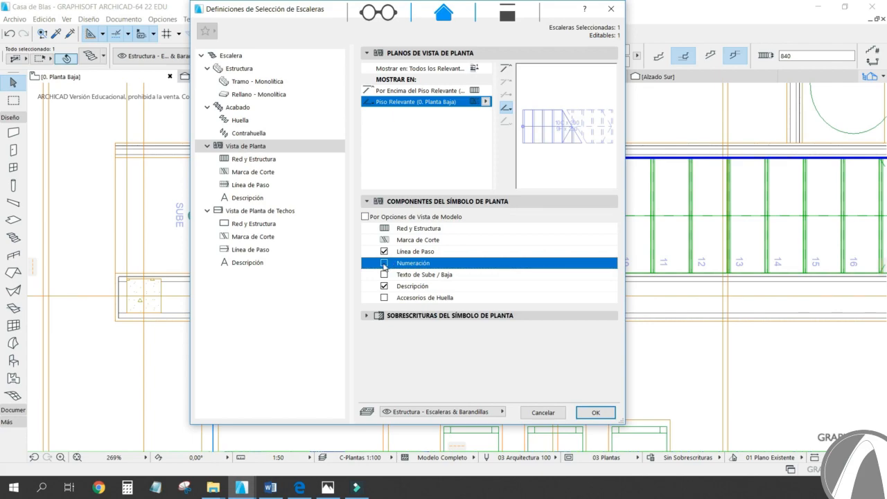
{"action": "left_click", "coordinate": [384, 264]}
{"action": "left_click", "coordinate": [385, 287]}
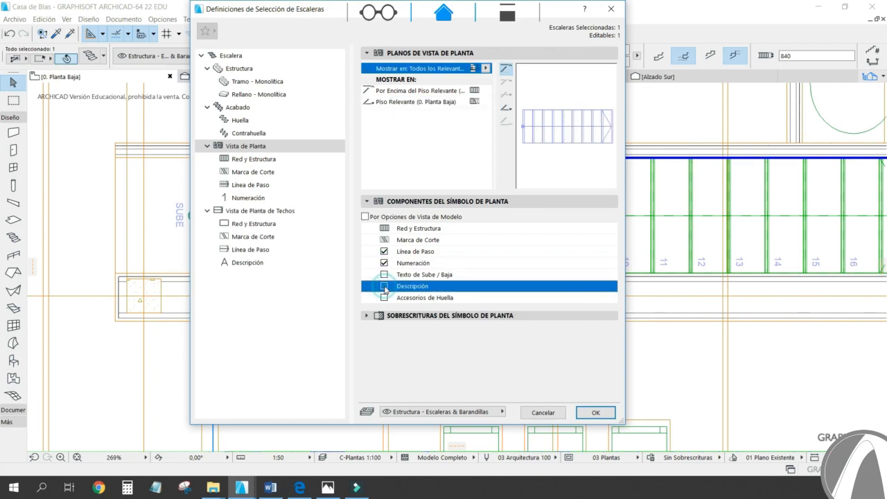
{"action": "left_click", "coordinate": [505, 109]}
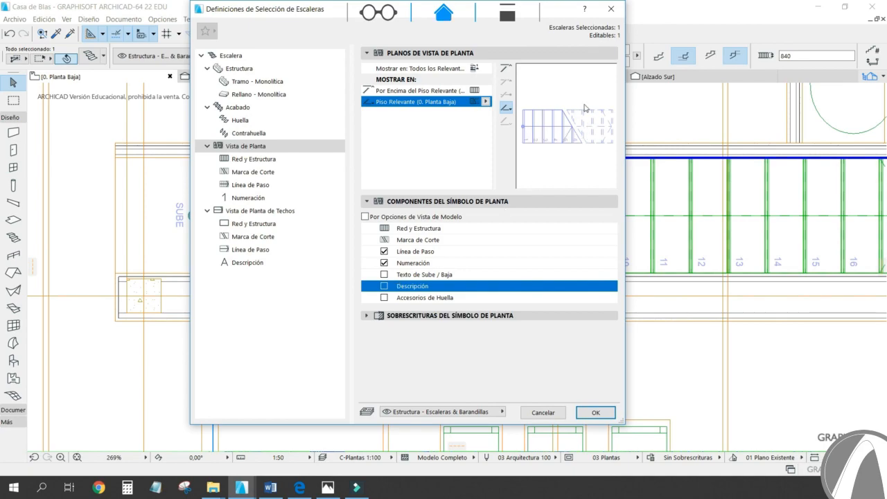
Step: Examine the reflected ceiling plan's description, walking line, break mark and general symbol settings
{"action": "left_click", "coordinate": [263, 263]}
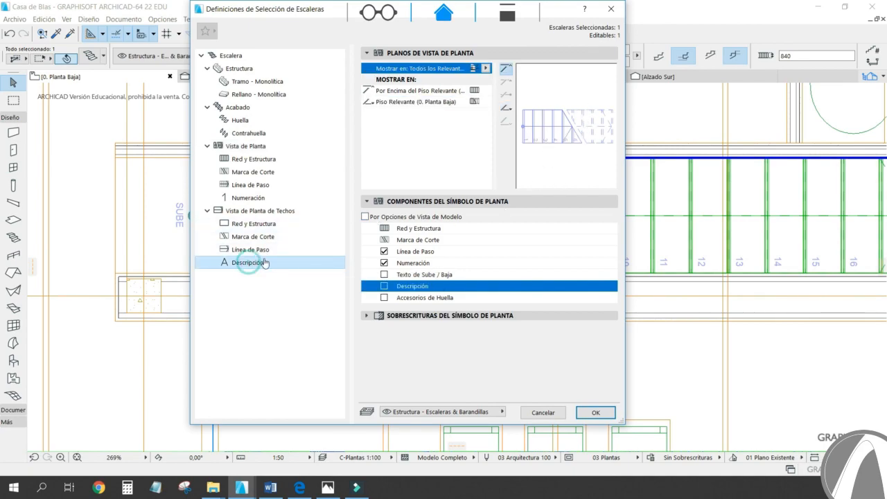
{"action": "left_click_drag", "start_coordinate": [613, 261], "coordinate": [578, 148]}
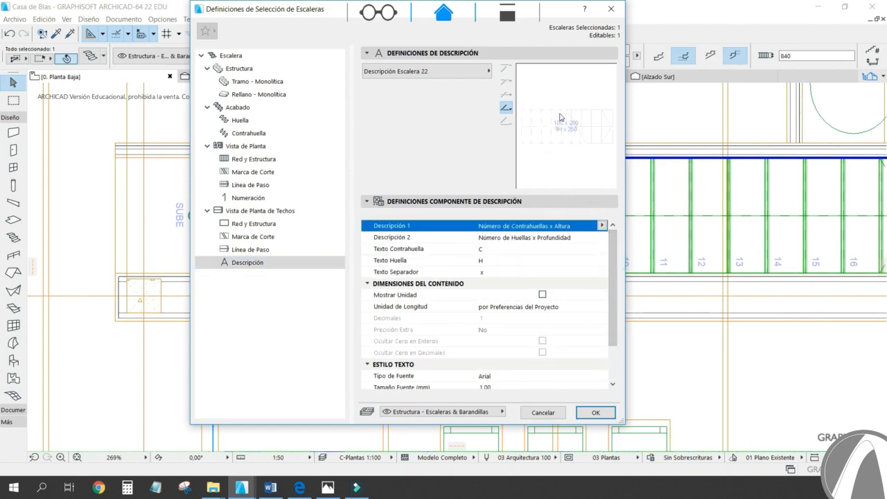
{"action": "left_click", "coordinate": [255, 249]}
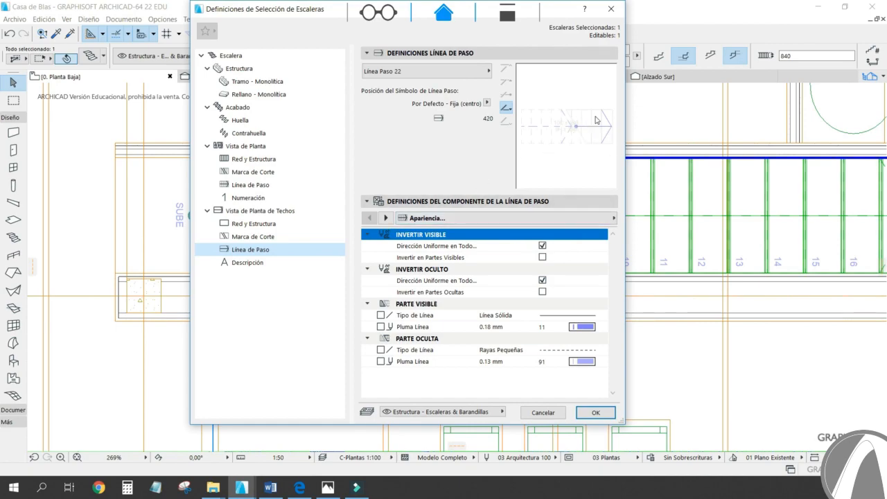
{"action": "left_click", "coordinate": [250, 239]}
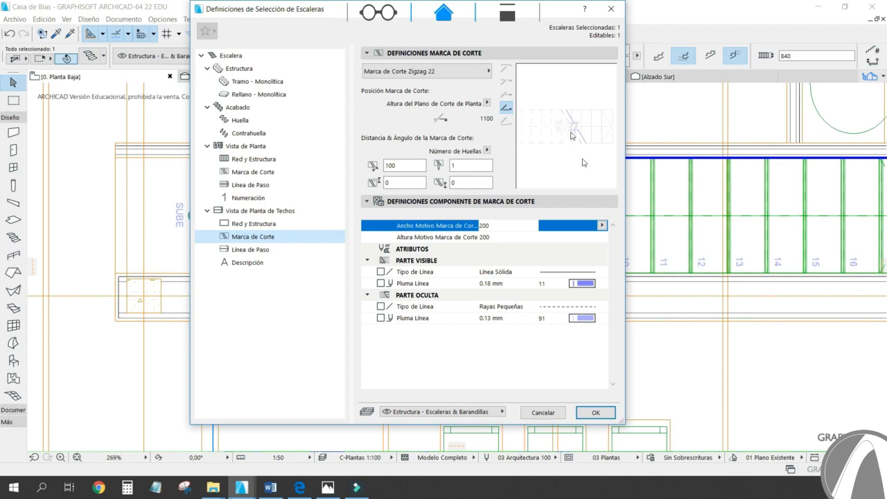
{"action": "left_click", "coordinate": [250, 212]}
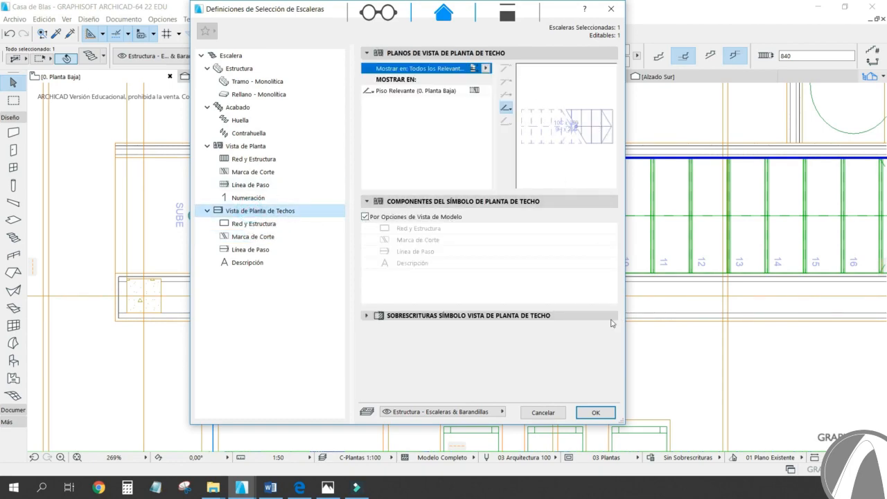
Step: Apply the stair settings, deselect the stair, and turn off the trace reference on the ground-floor plan
{"action": "left_click", "coordinate": [595, 413]}
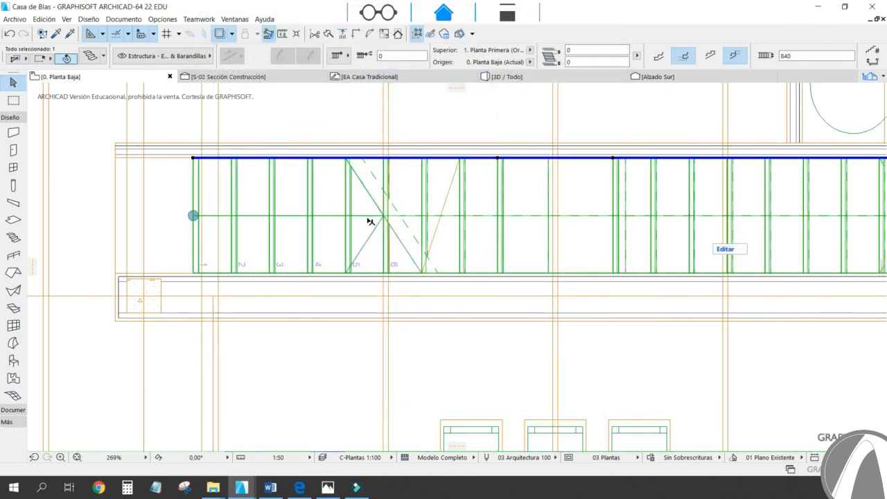
{"action": "scroll", "coordinate": [329, 222], "scroll_direction": "down", "scroll_amount": 3}
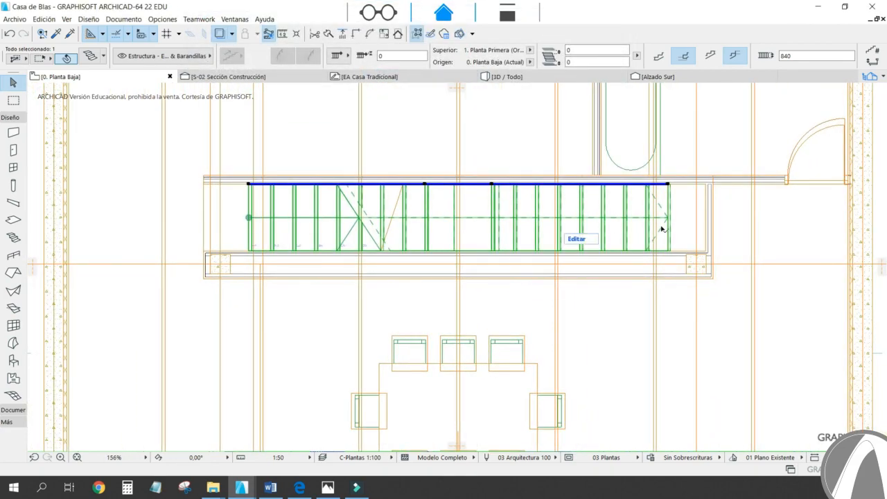
{"action": "left_click", "coordinate": [265, 91]}
{"action": "left_click", "coordinate": [219, 34]}
{"action": "scroll", "coordinate": [400, 208], "scroll_direction": "down", "scroll_amount": 2}
{"action": "scroll", "coordinate": [444, 251], "scroll_direction": "down", "scroll_amount": 1}
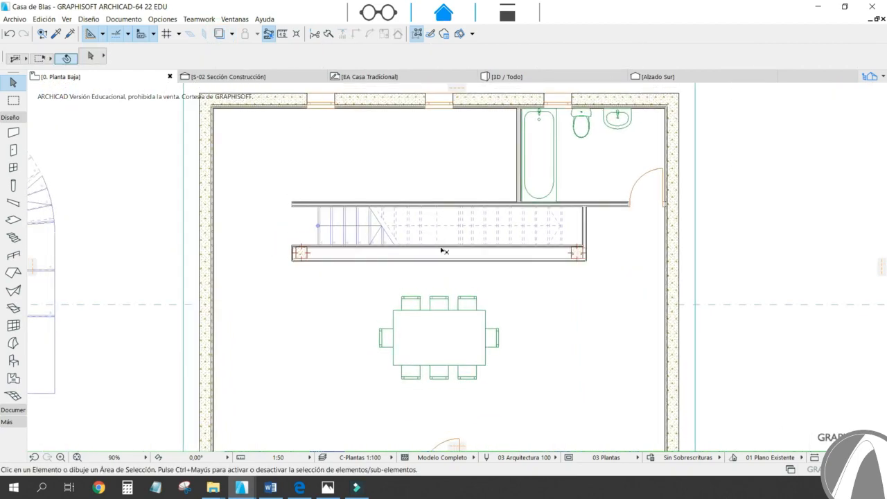